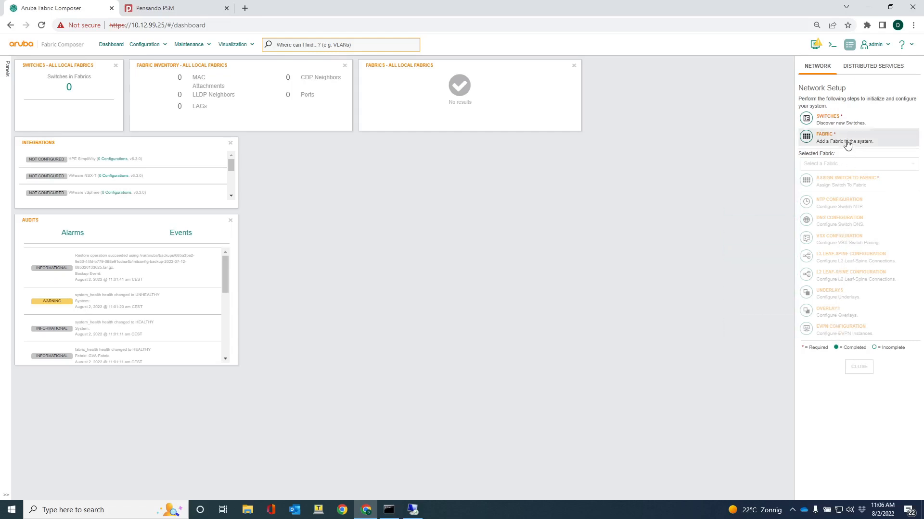
left_click(144, 45)
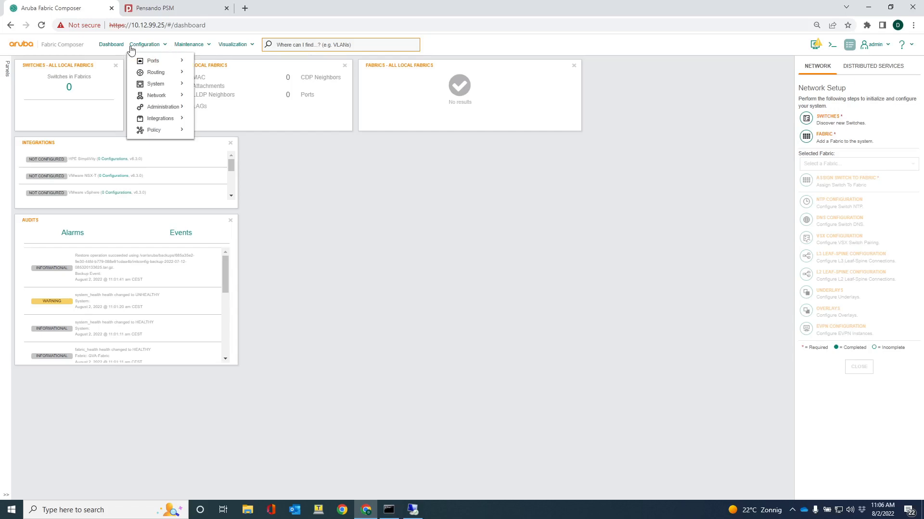
mouse_move(166, 64)
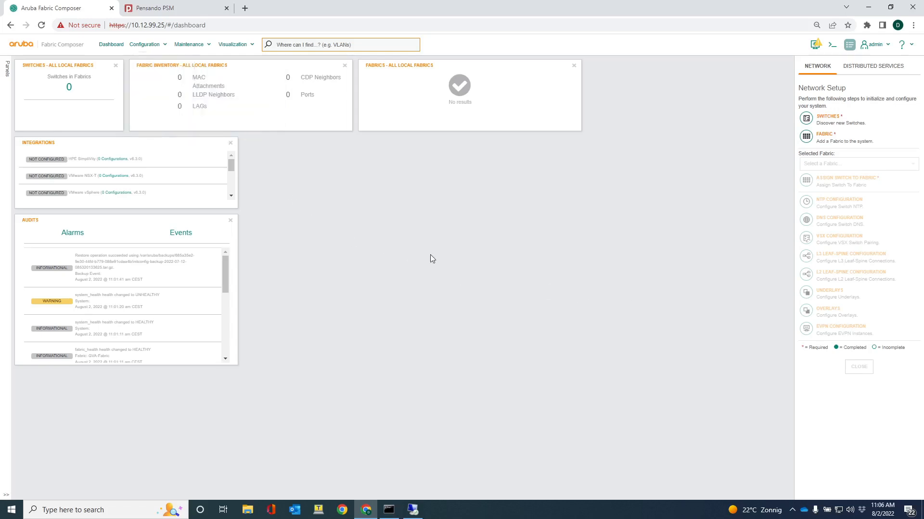
Start discovering new switches and enter the switch address range 10.7.12.22-10.7.12.28
left_click(834, 119)
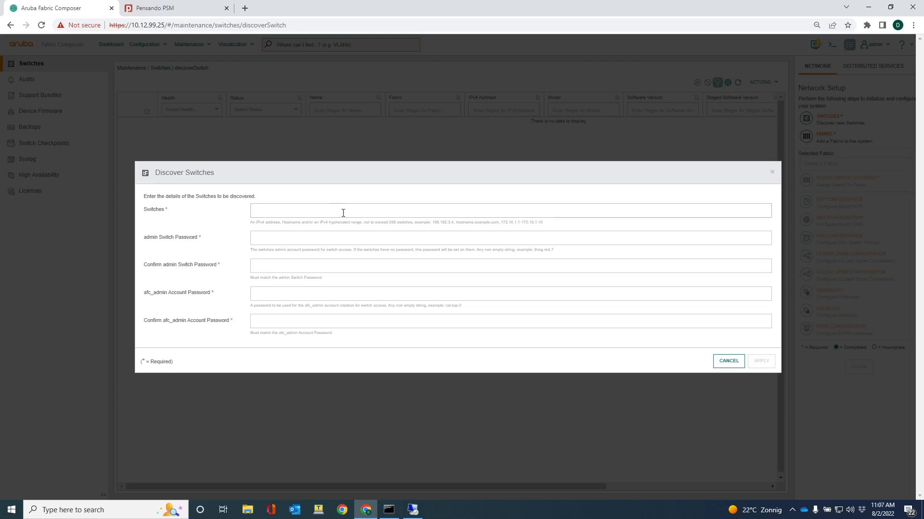
type("10.7")
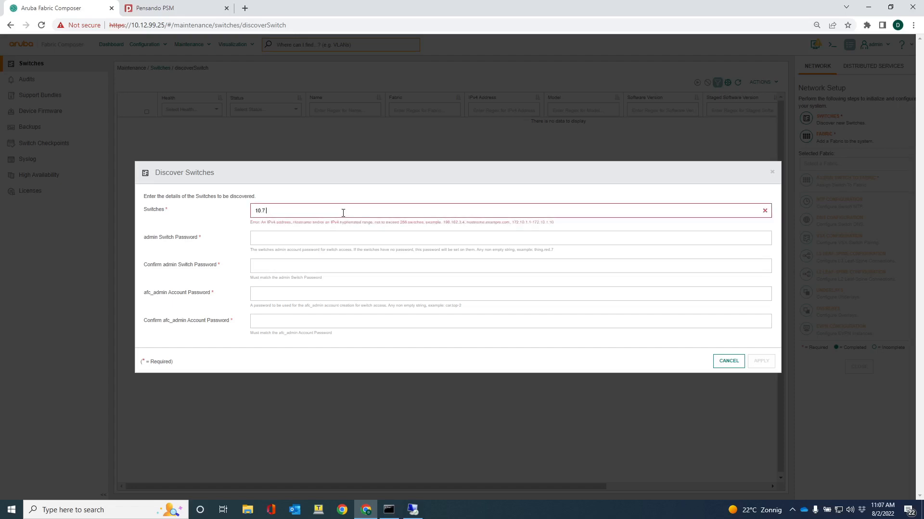
type(".12.22")
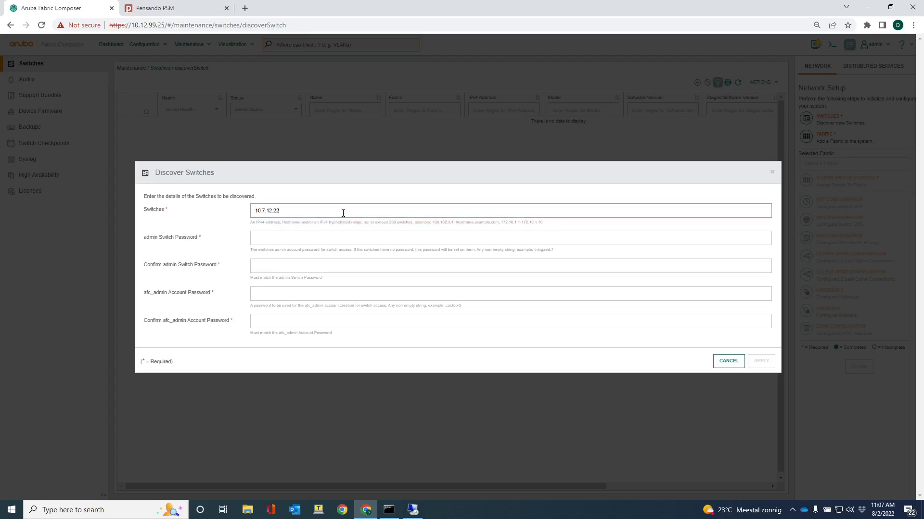
type("-10.7")
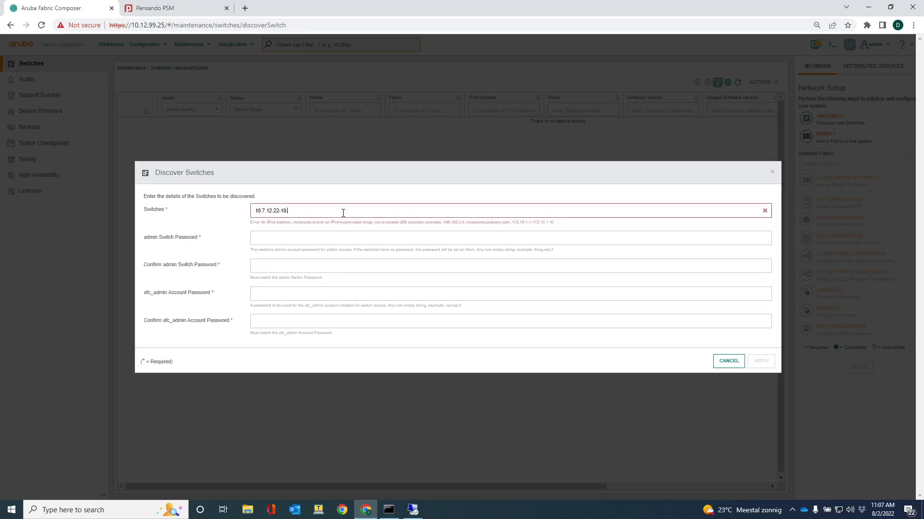
type(".12.28")
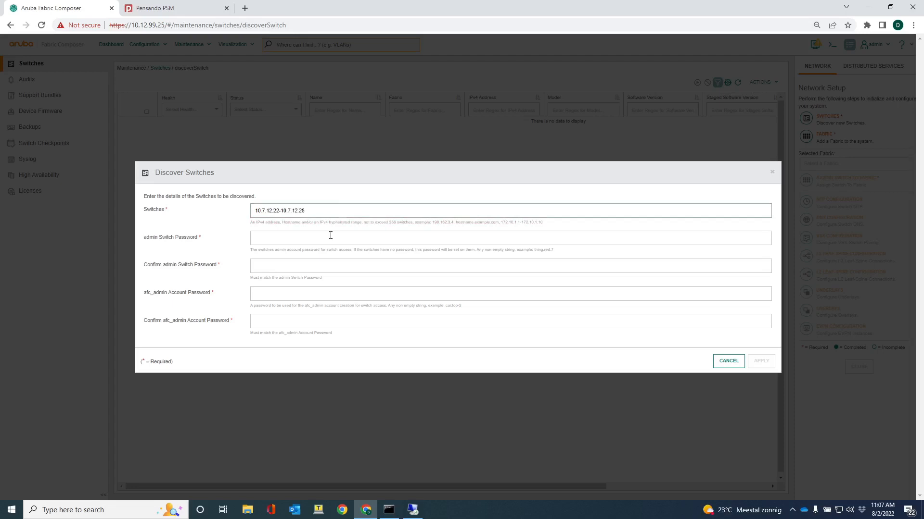
Enter and confirm the admin switch password for the switches being discovered
left_click(302, 239)
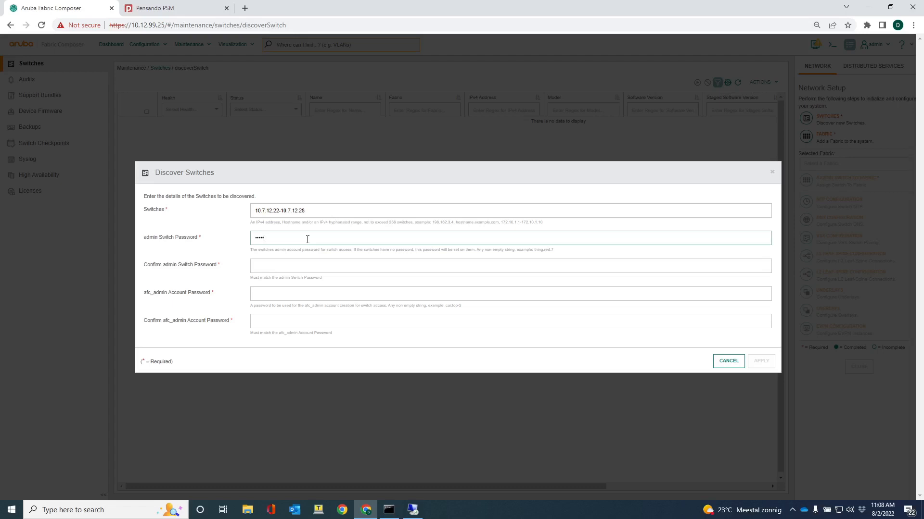
key("Tab")
type("••••••")
key("Tab")
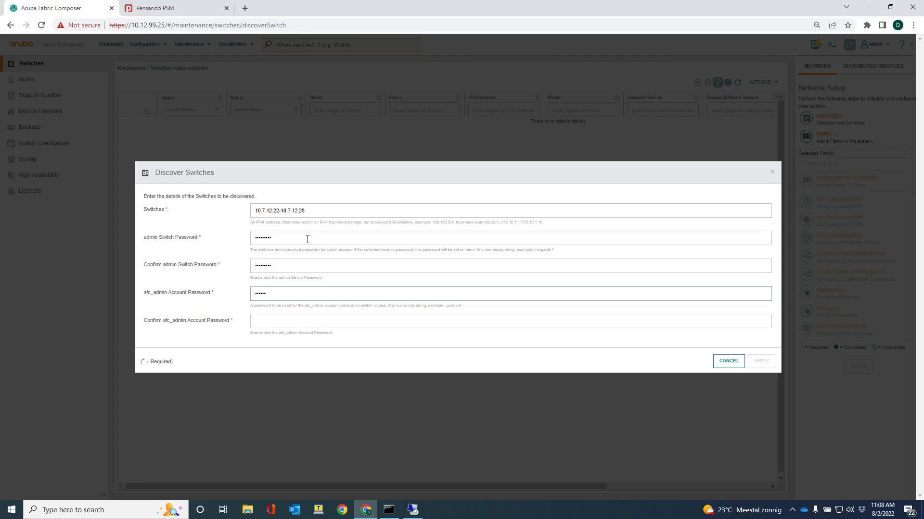
Enter and confirm the afc_admin account password, and apply the switch discovery
key("BackSpace")
key("BackSpace")
key("BackSpace")
type("***")
key("Tab")
type("*********")
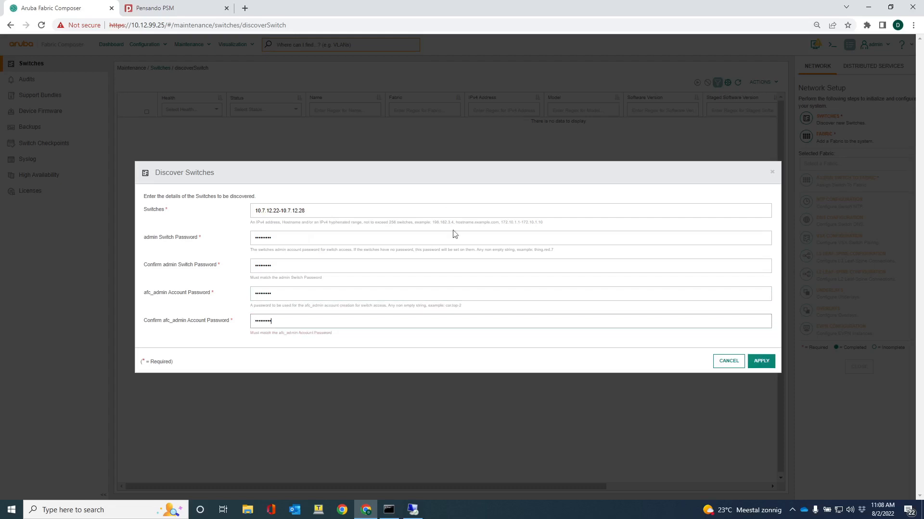
left_click(759, 365)
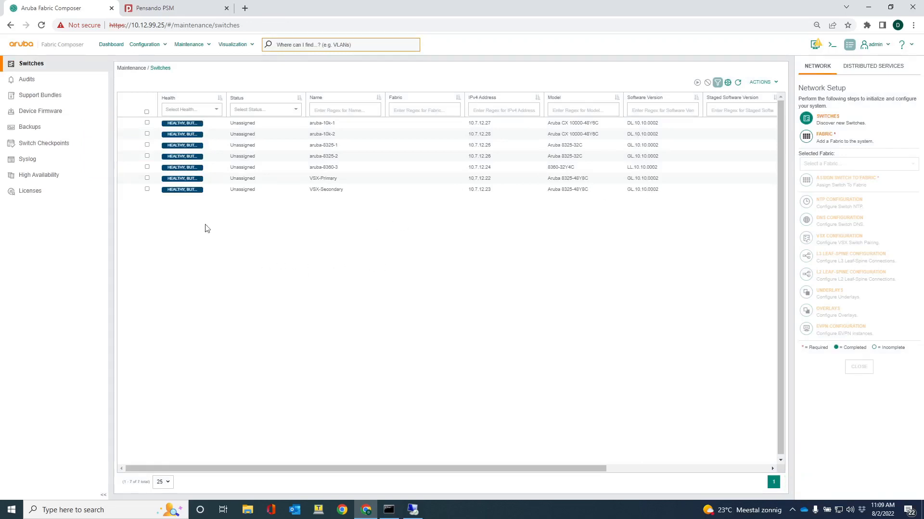
Start a new fabric named GVA-Fabric and set its type to Data
mouse_move(191, 127)
left_click(836, 140)
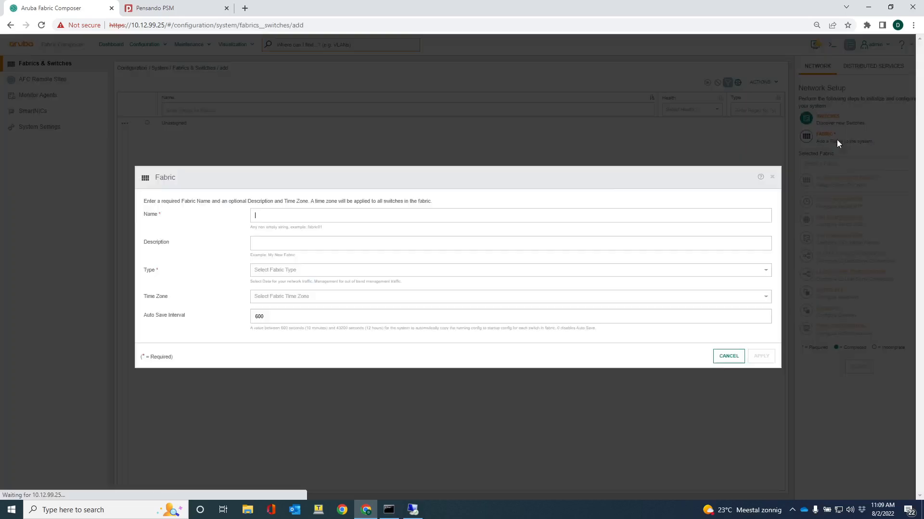
type("GVA-Fabric0")
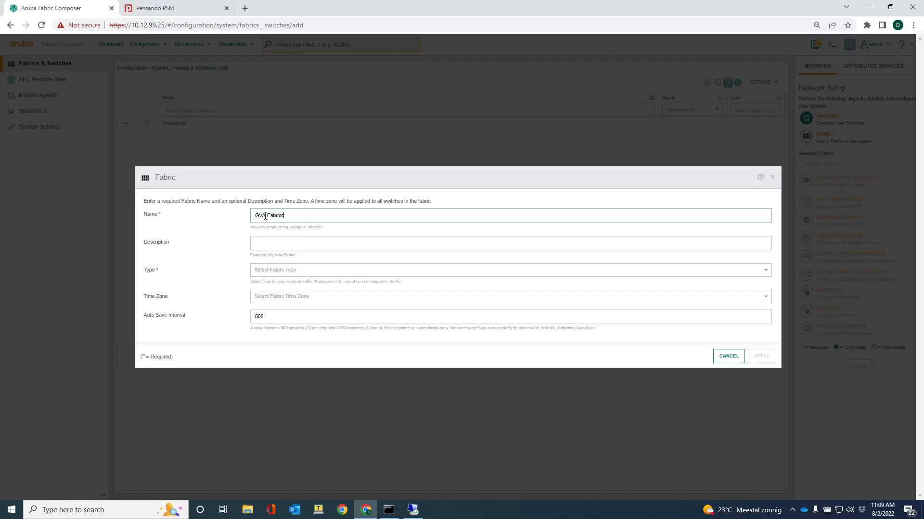
key("BackSpace")
left_click(268, 272)
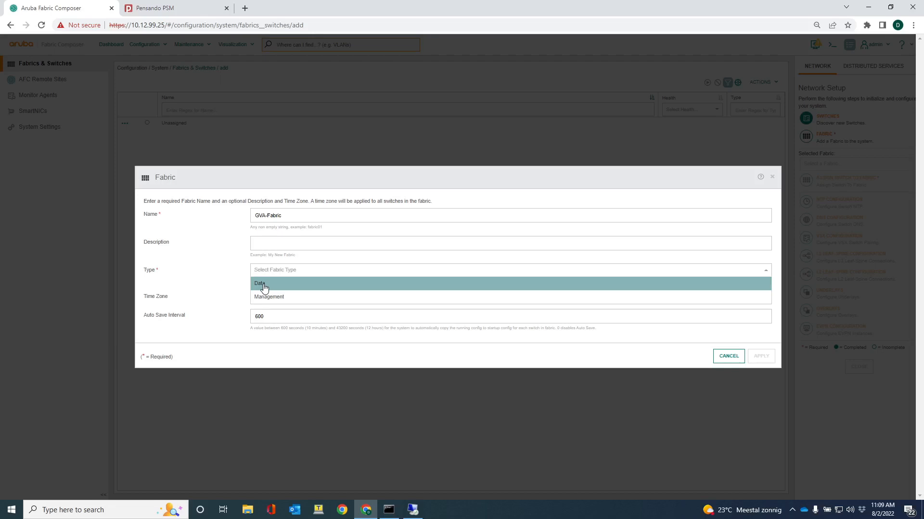
left_click(264, 285)
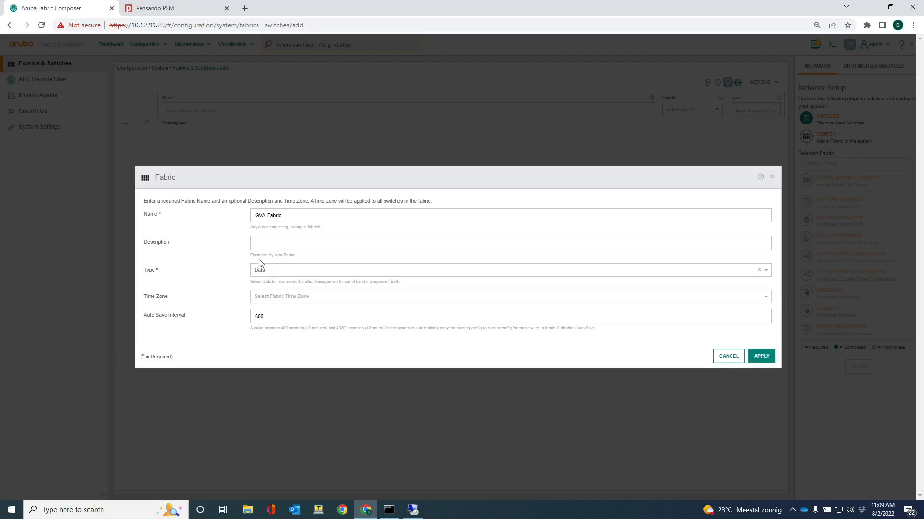
Set the fabric's time zone to Europe/Paris and apply the new fabric
left_click(269, 296)
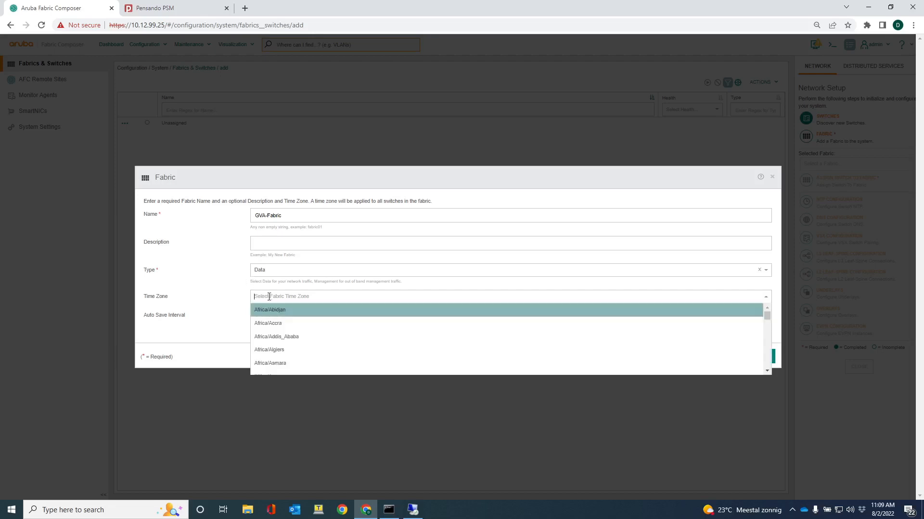
type("eur")
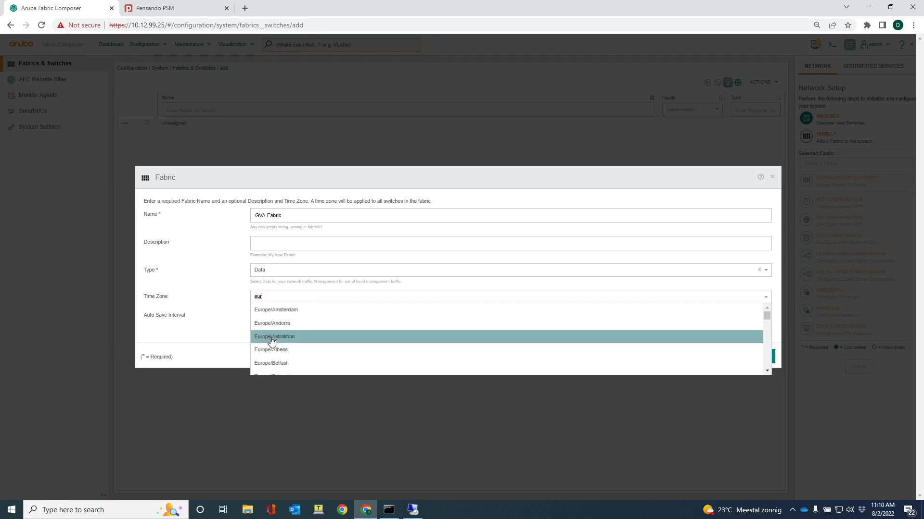
scroll(271, 339, "down", 3)
scroll(271, 335, "up", 1)
scroll(271, 340, "down", 1)
scroll(271, 343, "down", 3)
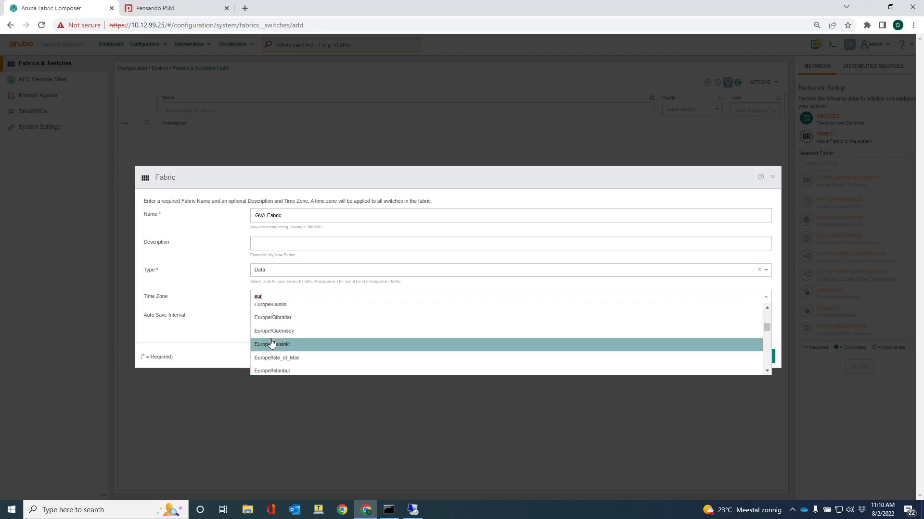
scroll(271, 342, "down", 3)
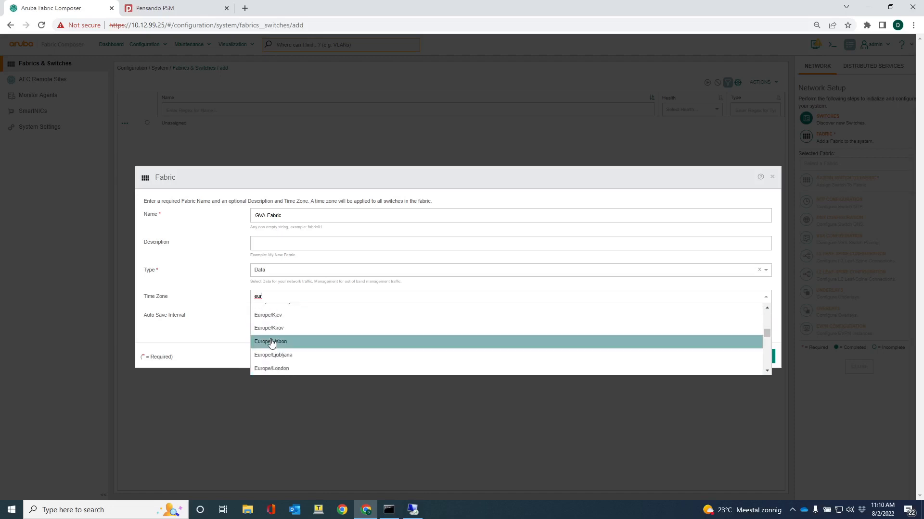
scroll(270, 343, "down", 3)
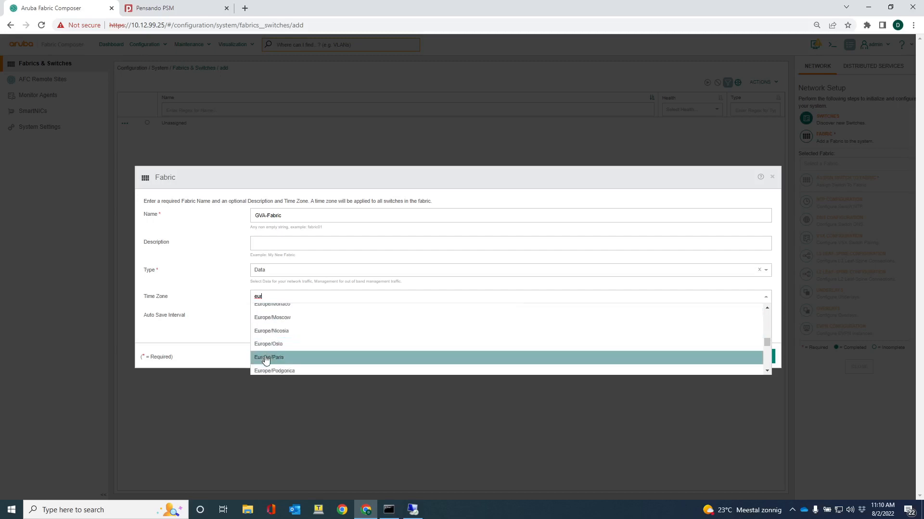
left_click(269, 357)
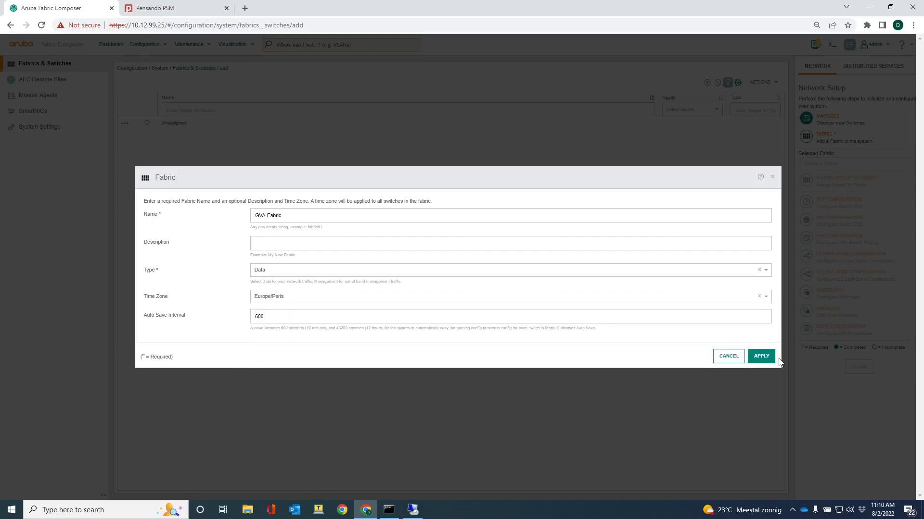
left_click(761, 356)
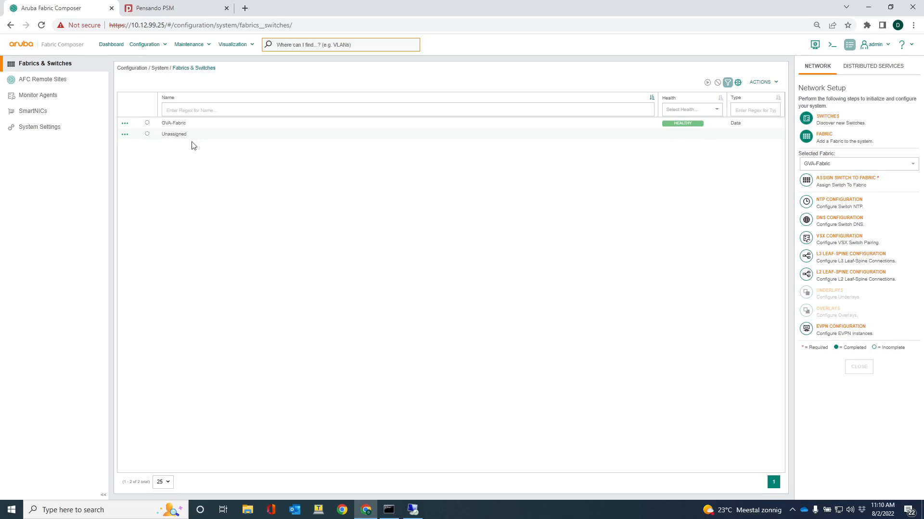
Show the switches of the Unassigned group, select them all and start assigning them to a fabric
left_click(125, 138)
left_click(137, 152)
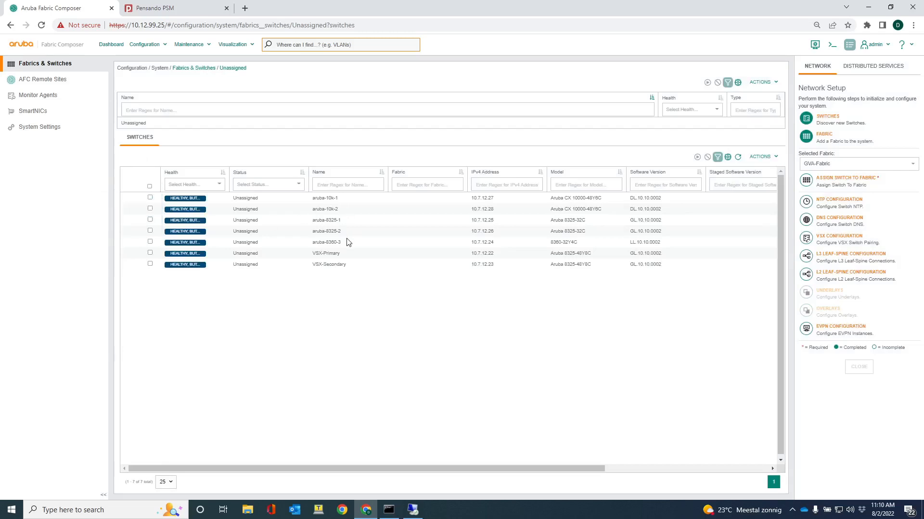
left_click(149, 187)
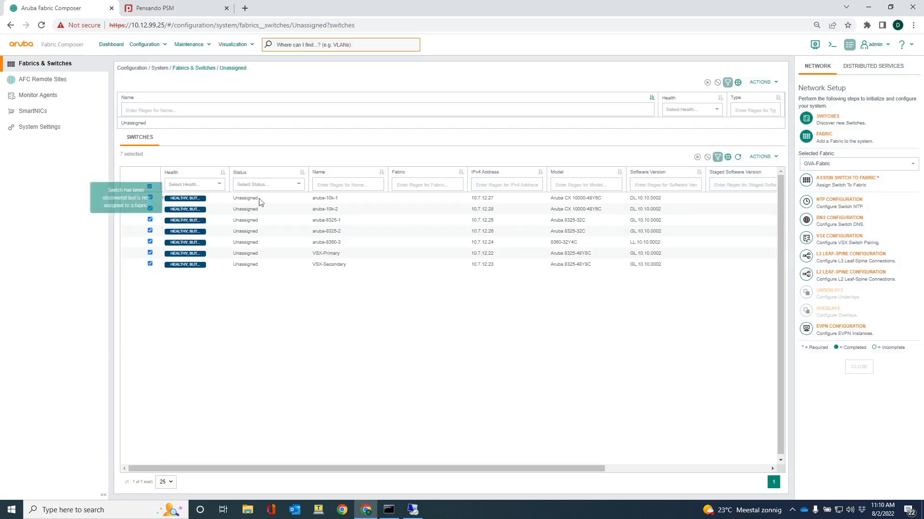
left_click(761, 158)
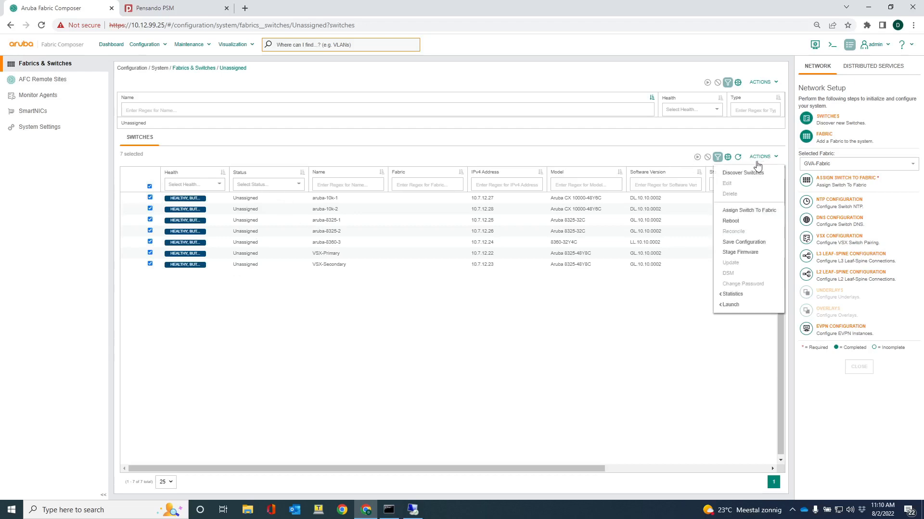
left_click(756, 212)
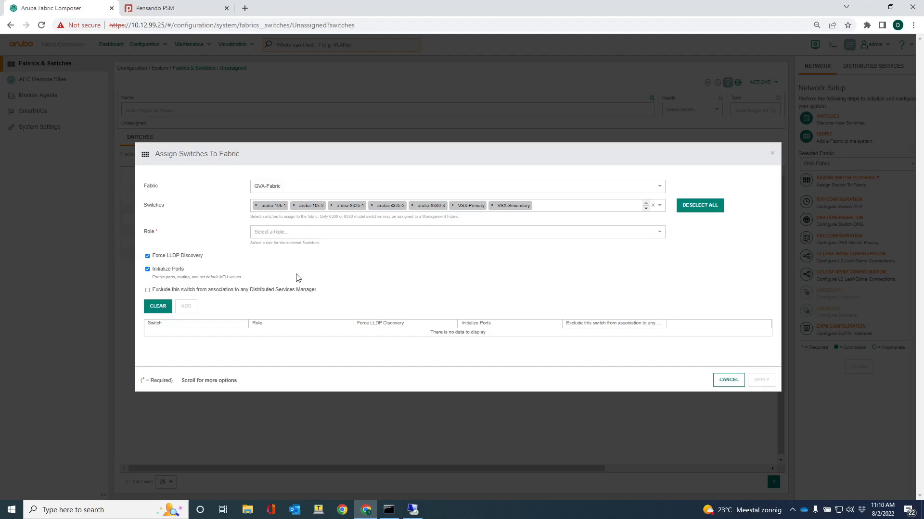
Exclude aruba-8325-1 and aruba-8325-2 from the switch selection and add the remaining switches to the assignment list with the Leaf role
left_click(332, 206)
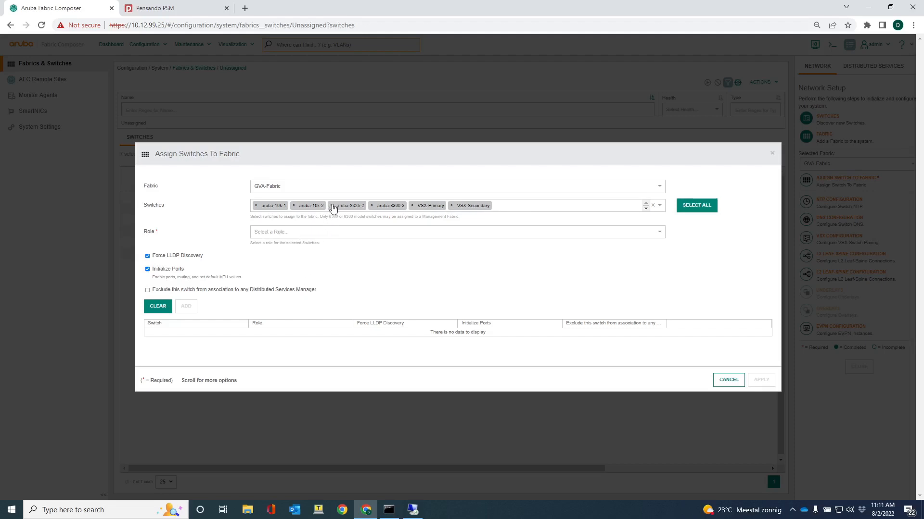
left_click(332, 206)
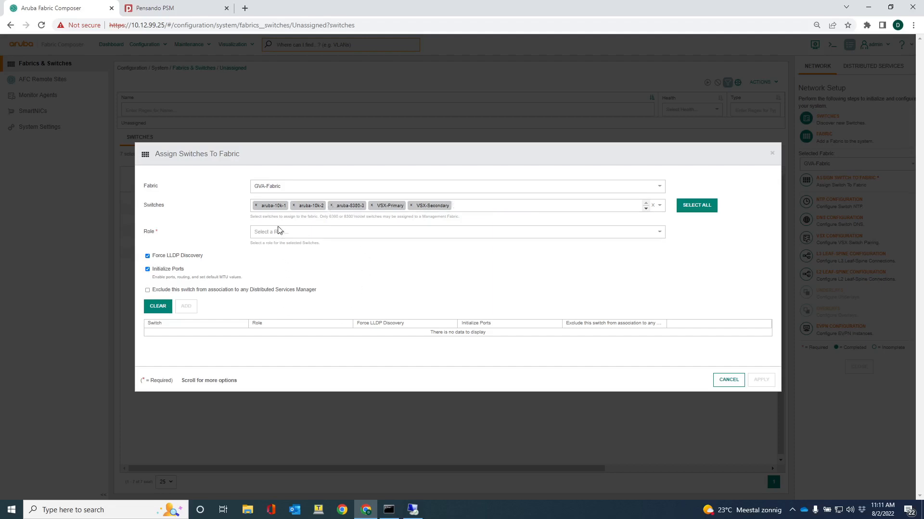
left_click(334, 232)
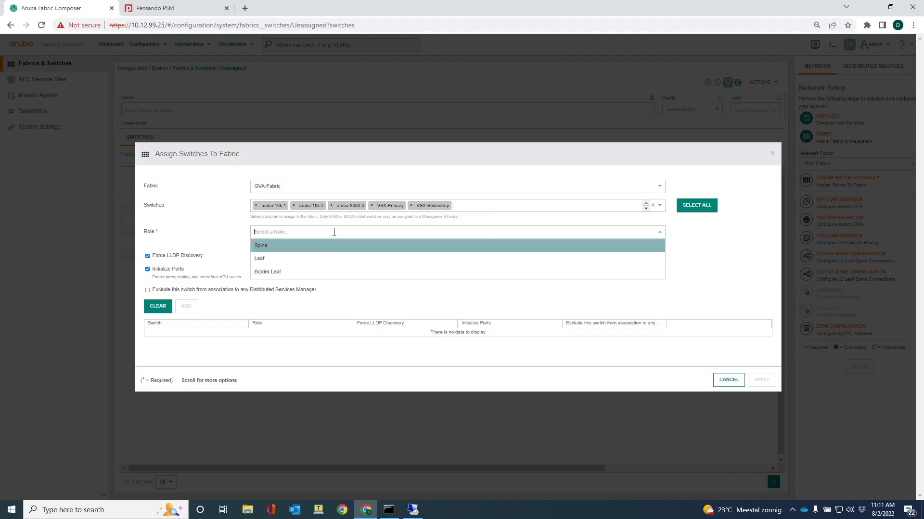
left_click(279, 259)
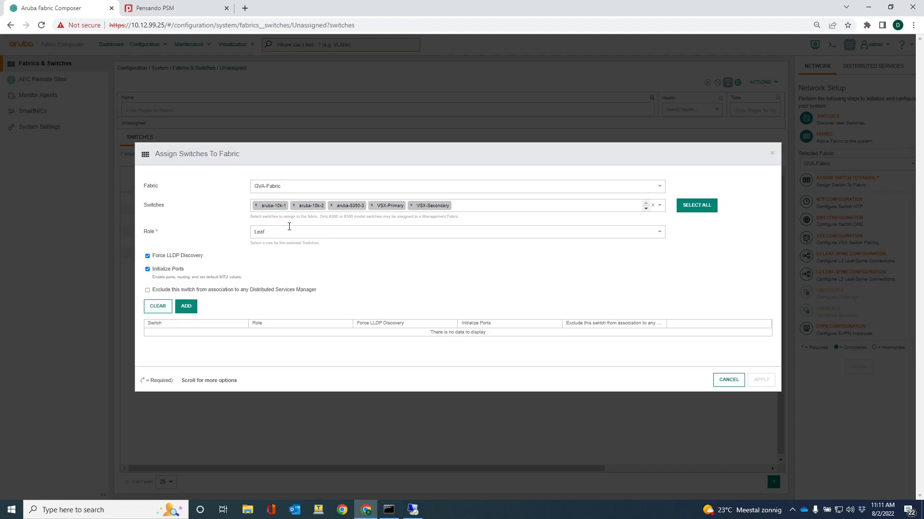
left_click(186, 307)
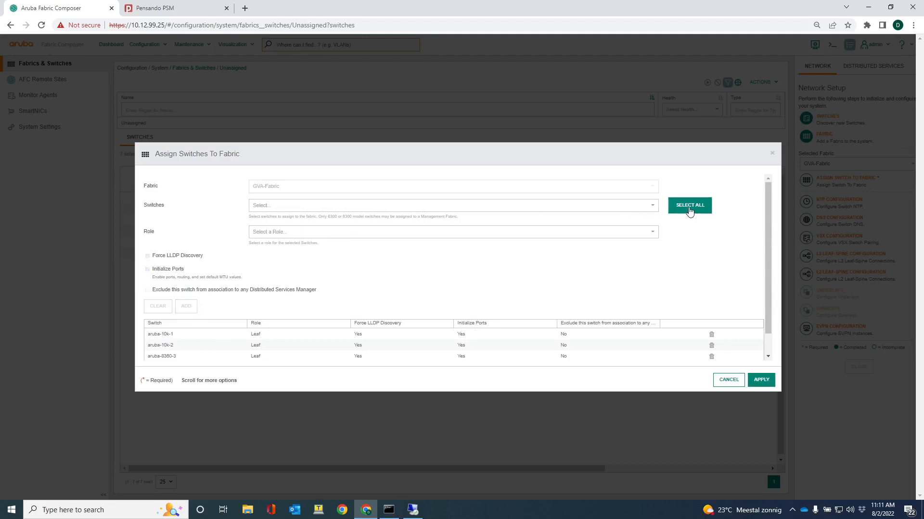
Add aruba-8325-1 and aruba-8325-2 to the assignment list with the Spine role
left_click(652, 206)
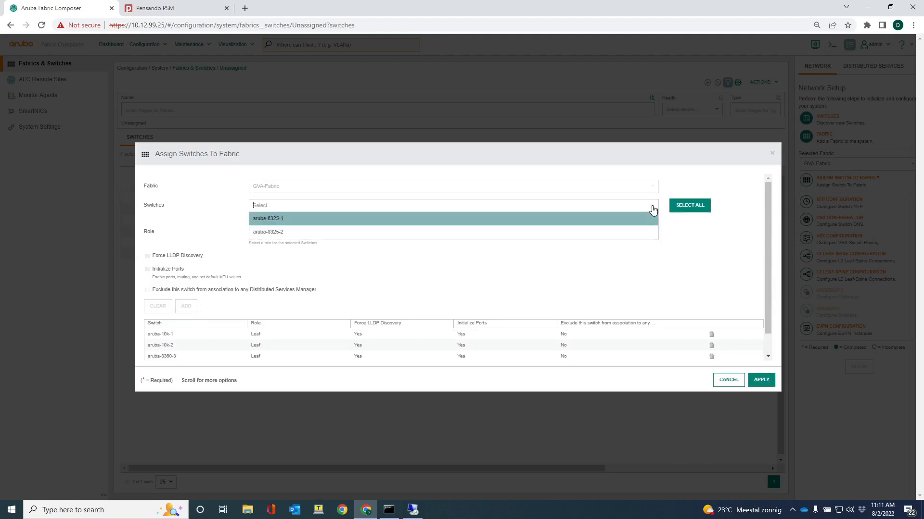
left_click(696, 210)
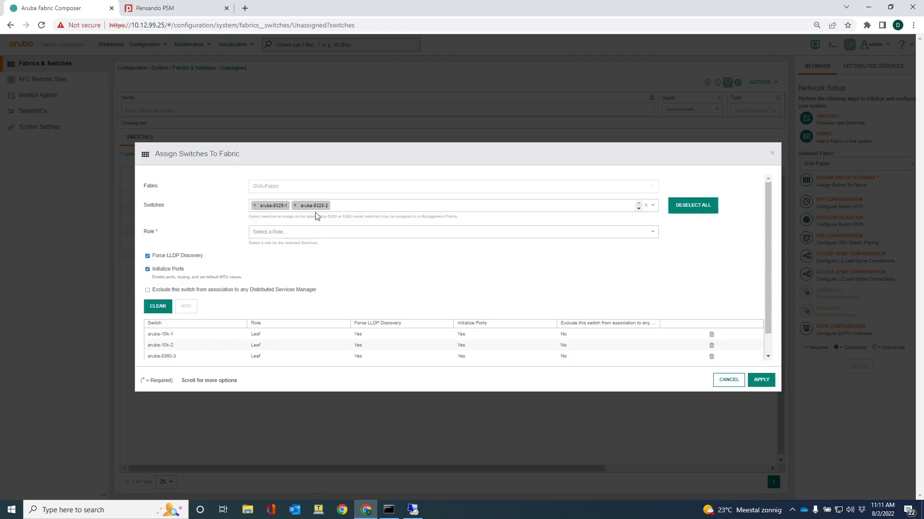
left_click(297, 233)
left_click(281, 250)
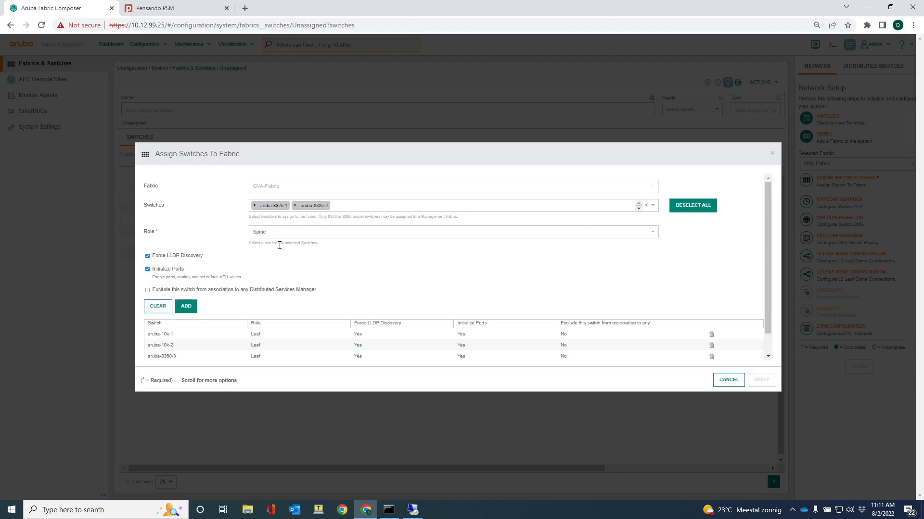
left_click(183, 308)
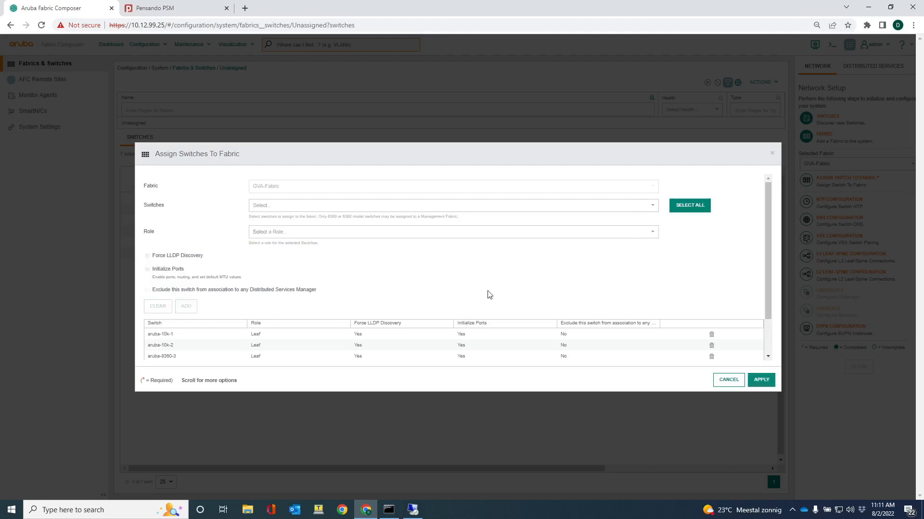
Review the list of leaf and spine switches and apply their assignment to GVA-Fabric
scroll(486, 295, "down", 1)
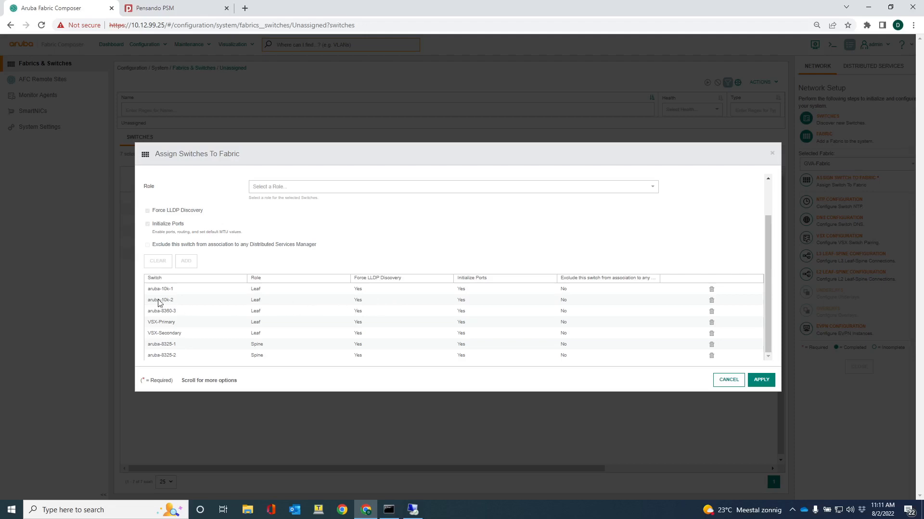
left_click(762, 381)
left_click(764, 383)
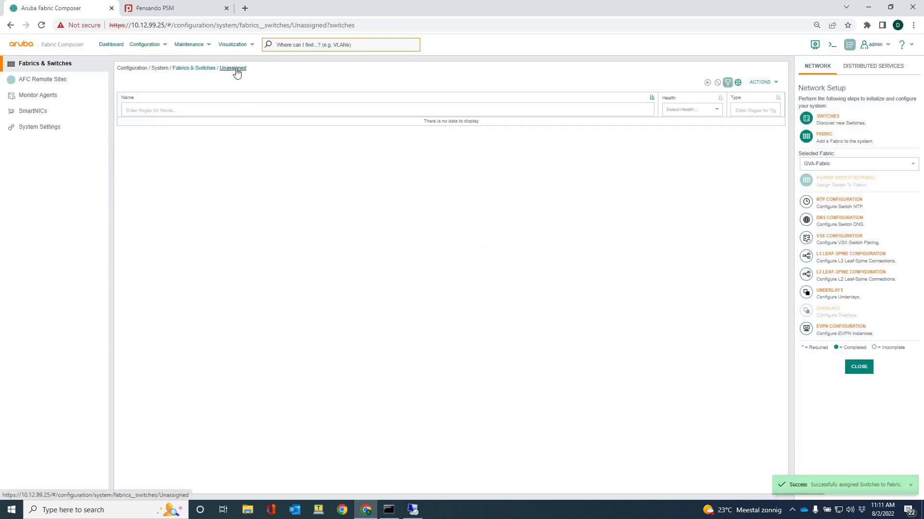
Display the switches assigned to GVA-Fabric and view the fabric's topology in the network visualization
left_click(191, 69)
left_click(124, 126)
left_click(135, 136)
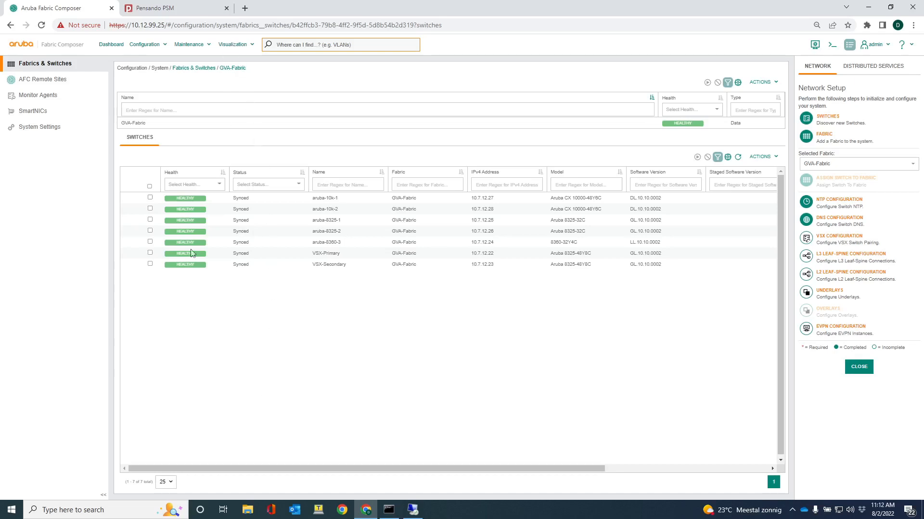
left_click(231, 45)
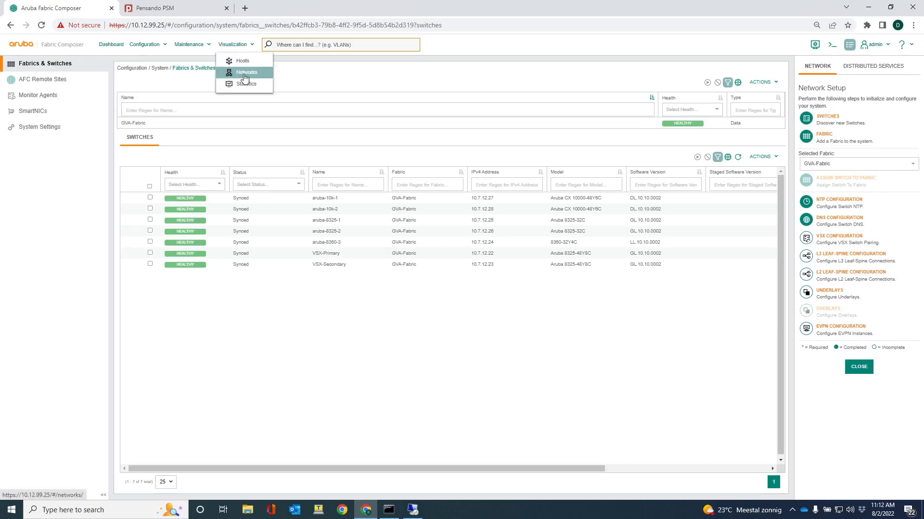
left_click(245, 73)
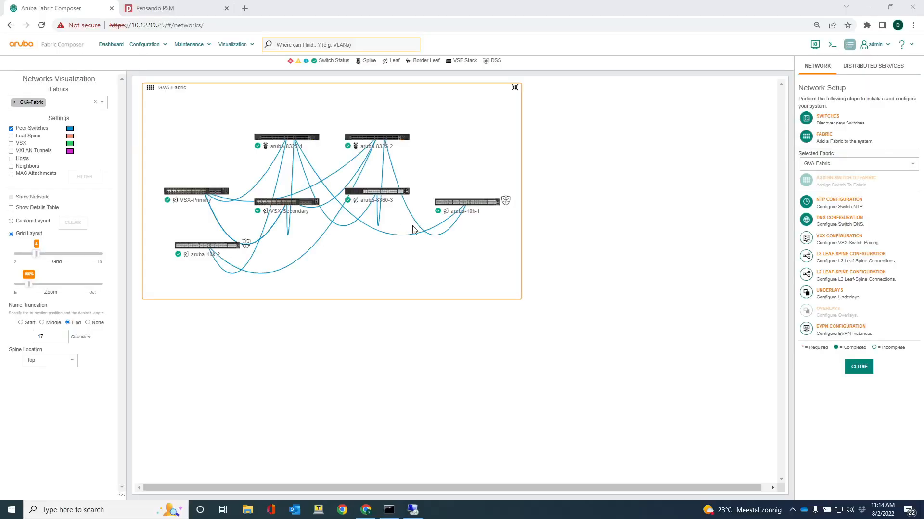
Start a new VSX configuration for GVA-Fabric using automatically generated VSX pairs
left_click(144, 45)
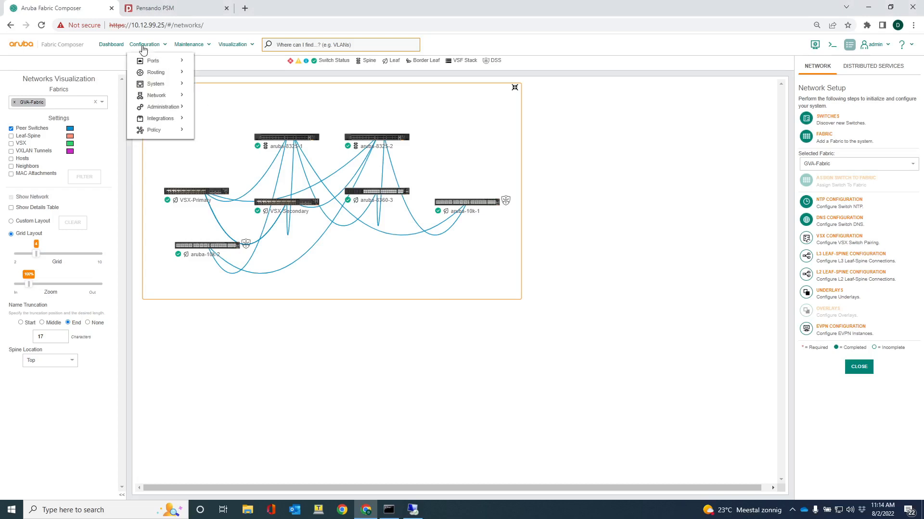
mouse_move(147, 77)
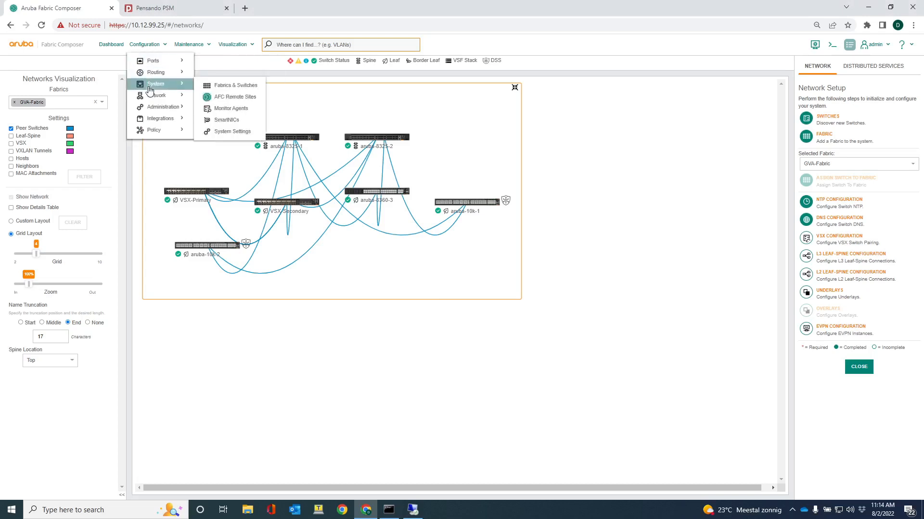
mouse_move(150, 97)
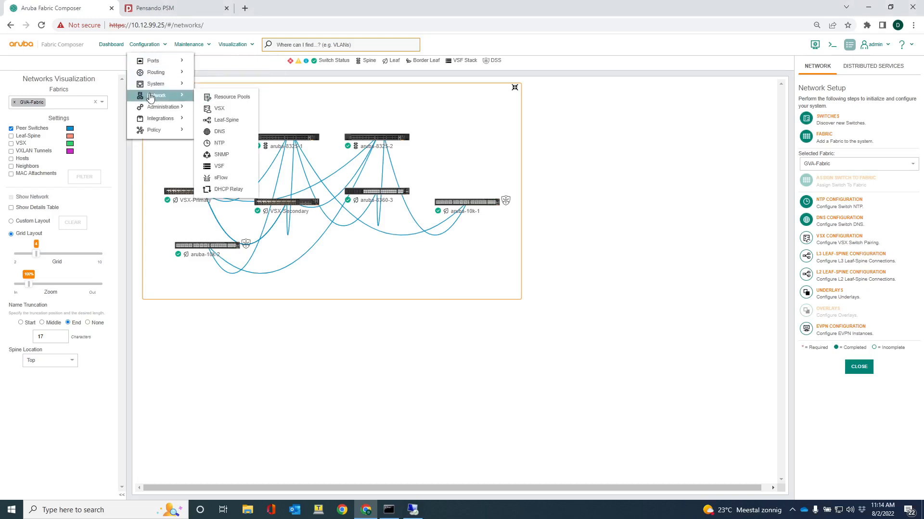
left_click(221, 113)
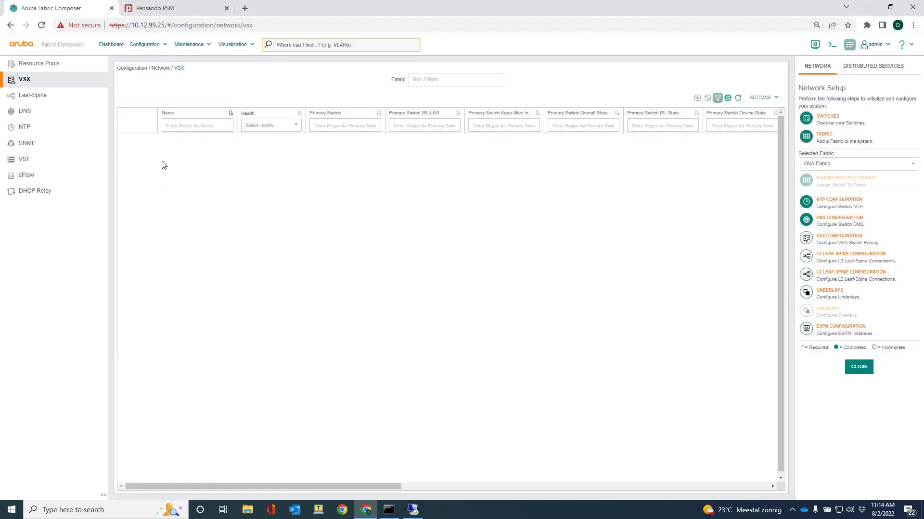
left_click(760, 97)
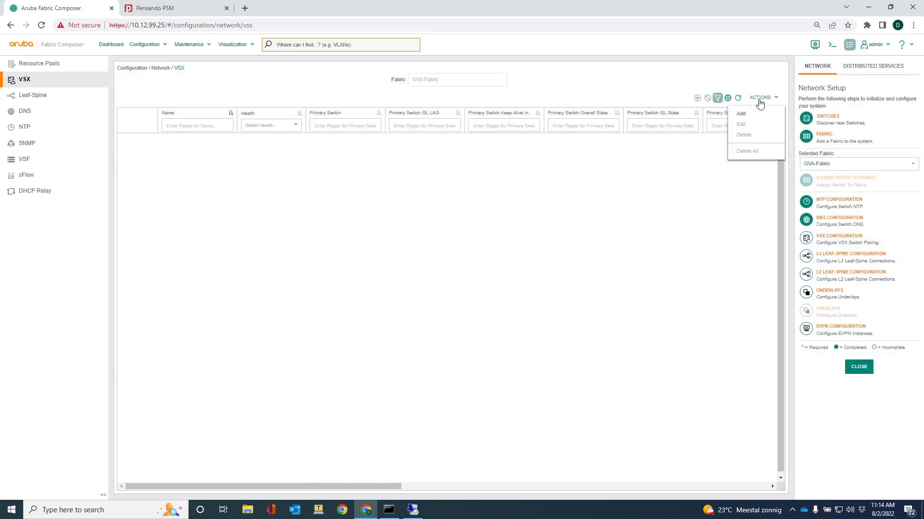
left_click(743, 115)
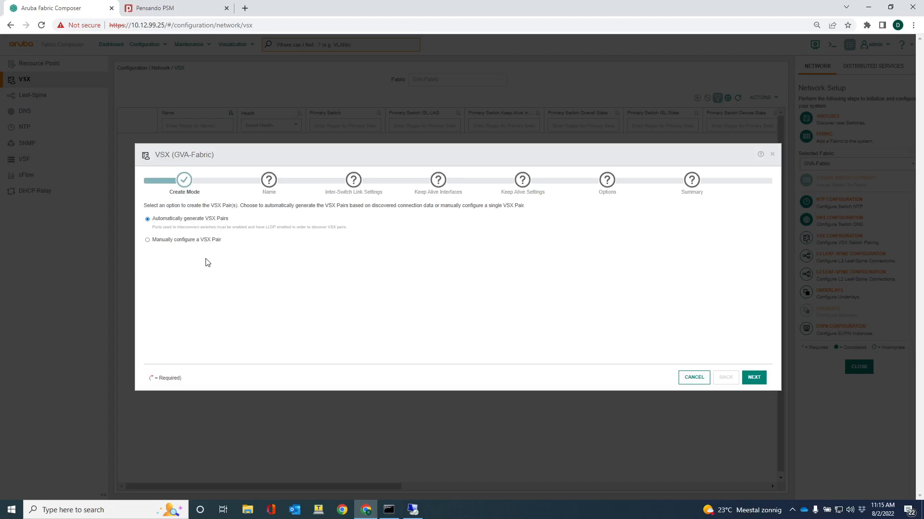
left_click(754, 378)
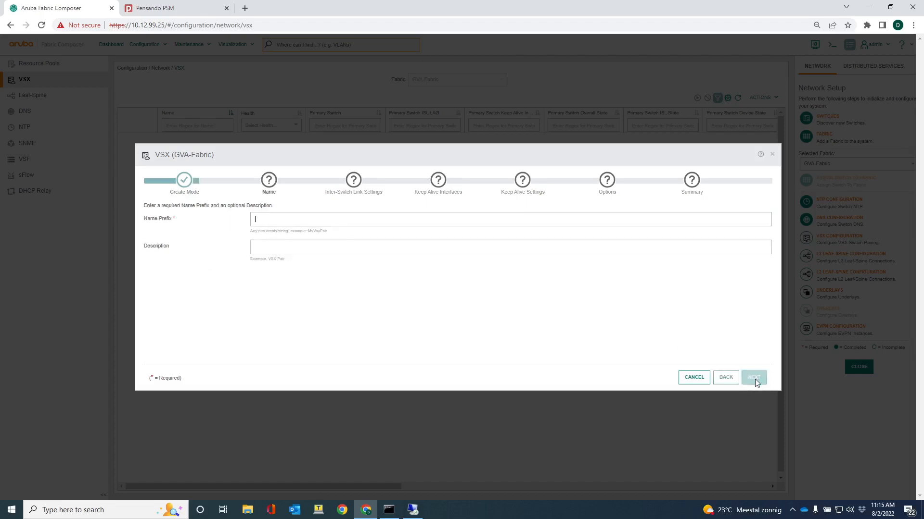
Set the VSX name prefix to GVA-VSX and accept the default inter-switch link settings
type("G")
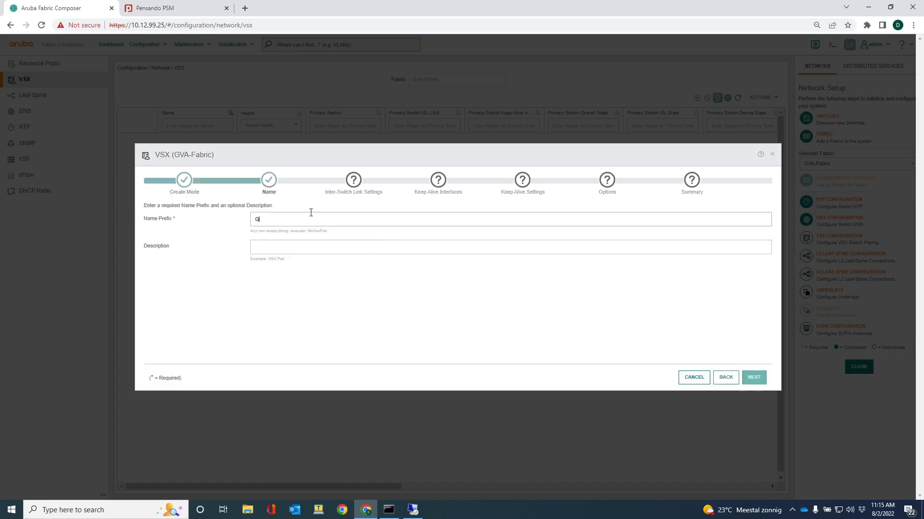
type("VA-VSX")
left_click(752, 379)
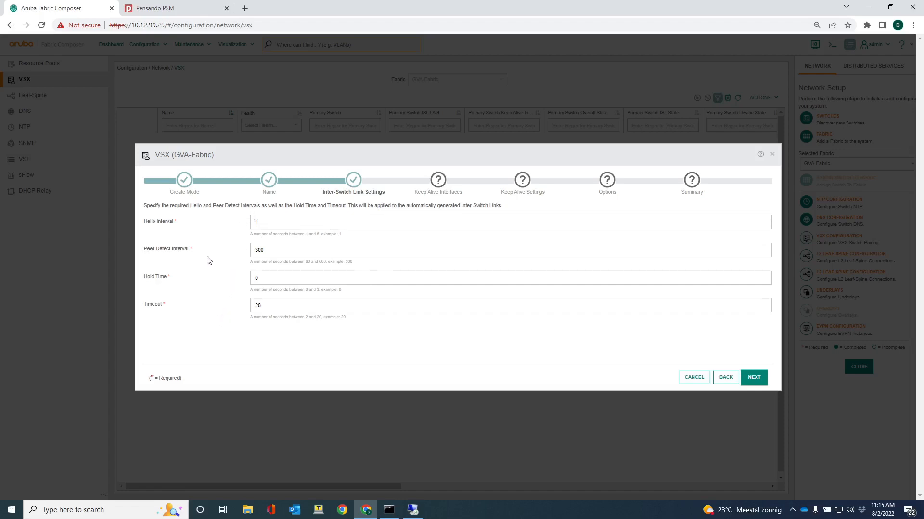
left_click(753, 381)
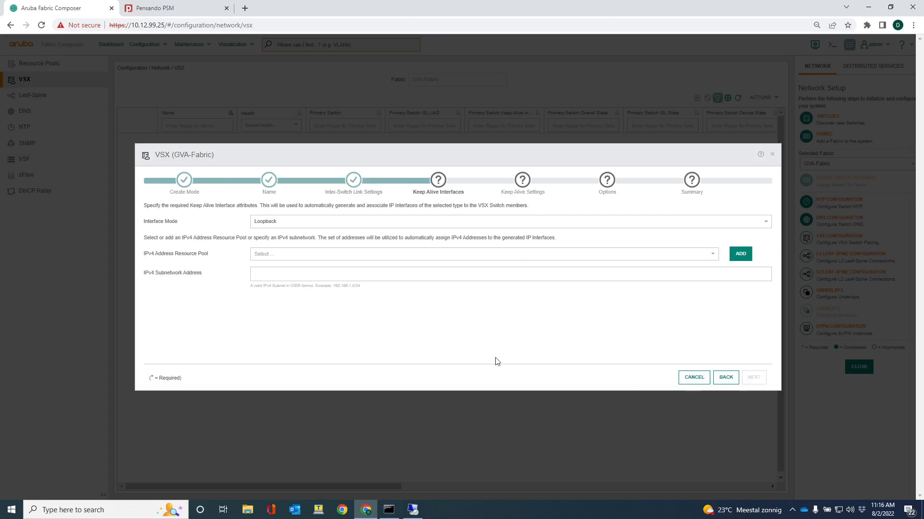
Set the keep-alive interface mode to Point-to-Point and start a new IPv4 address resource pool named "GVA IP pool"
left_click(306, 224)
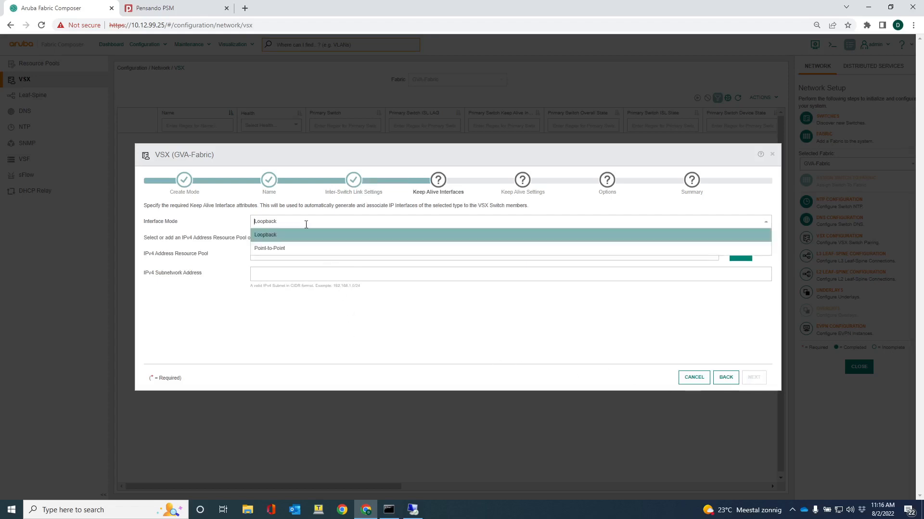
left_click(283, 249)
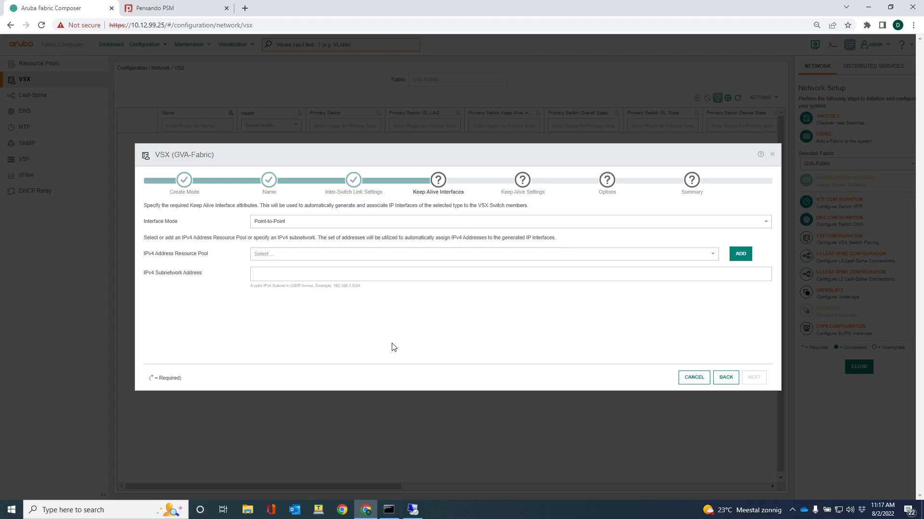
left_click(740, 254)
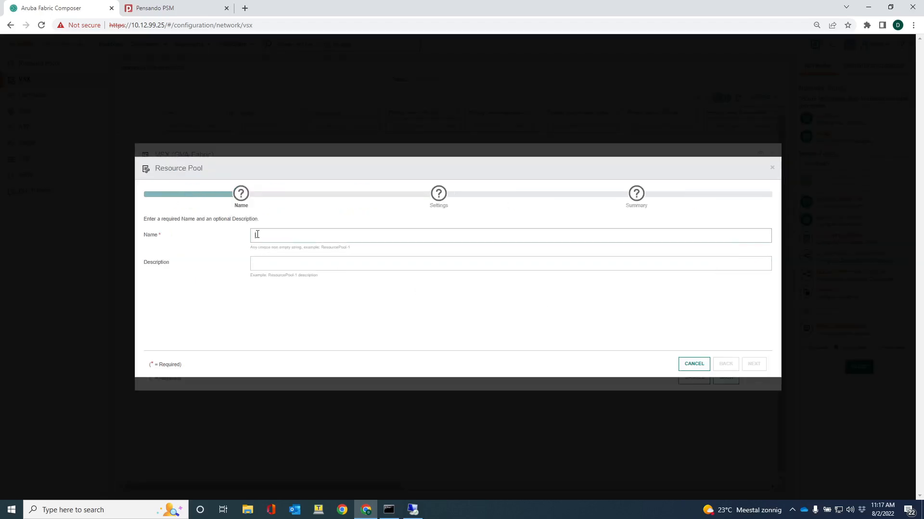
type("GVA IP pool")
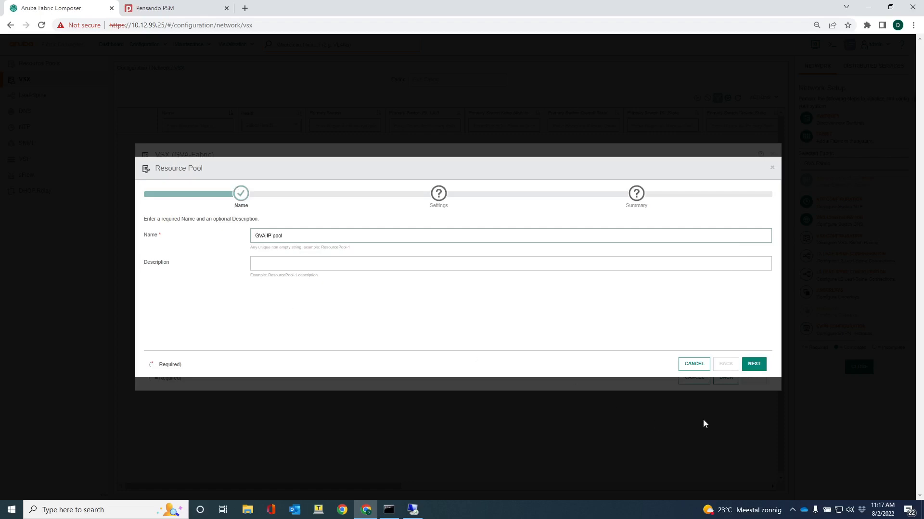
left_click(753, 364)
Set the IPv4 resource pool range to 192.168.1.0/24 and apply the pool
left_click(264, 253)
type("192.168")
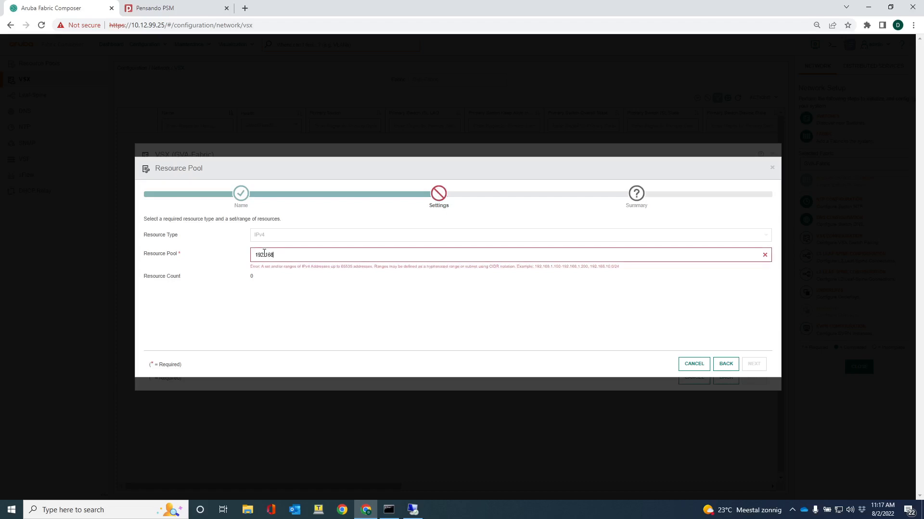
type(".1.0/24")
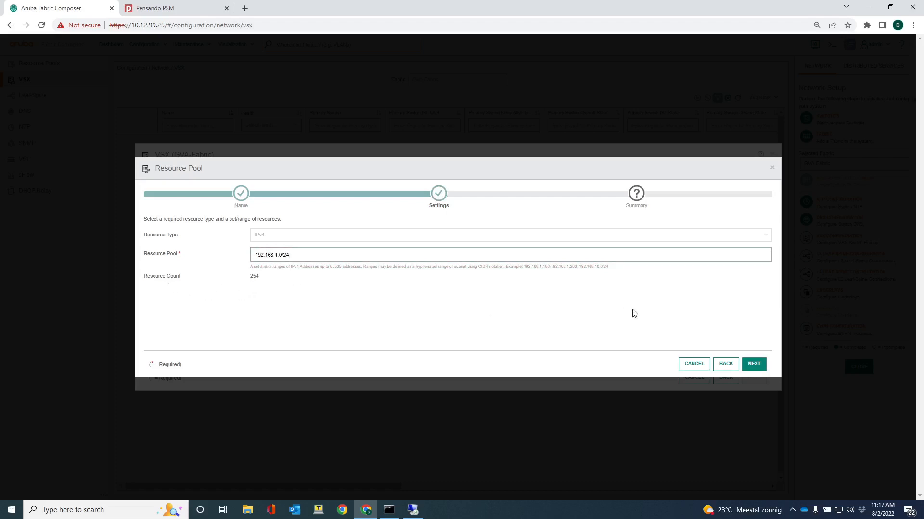
left_click(754, 365)
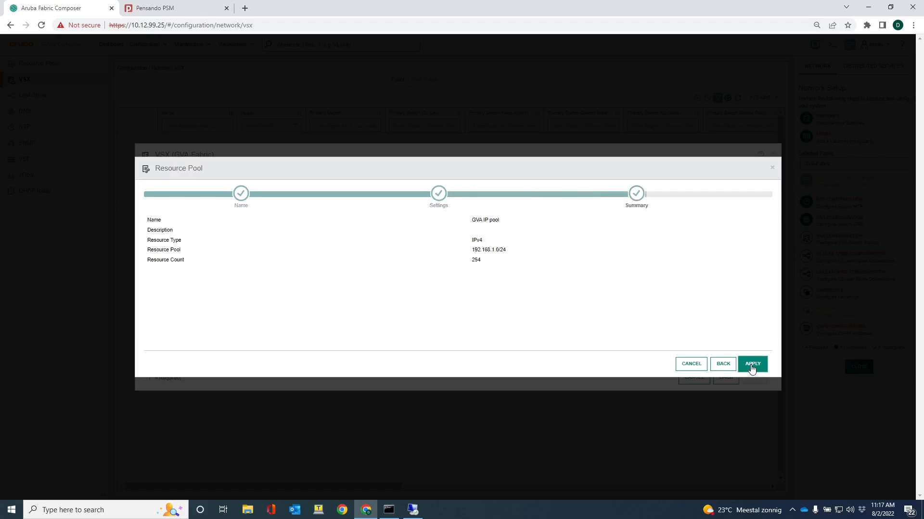
left_click(752, 366)
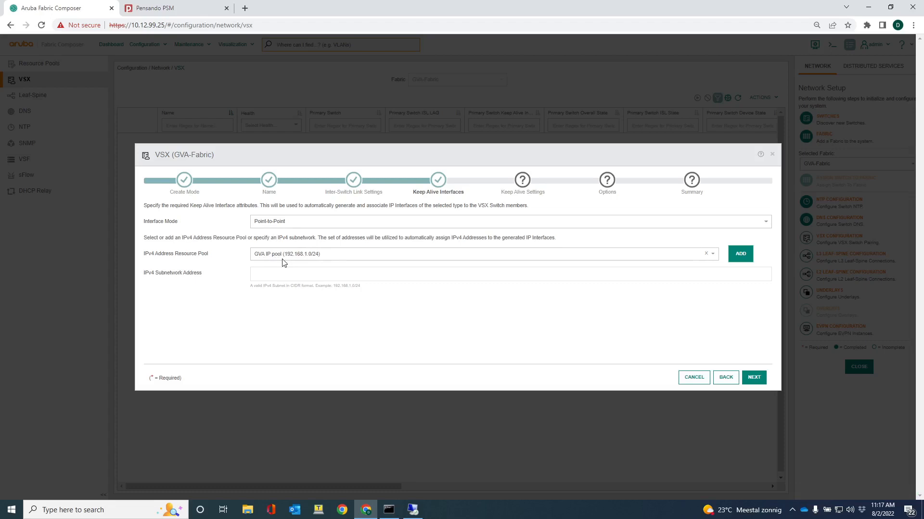
Accept the default keep-alive settings and start a new MAC address resource pool named "GVA MAC address pool"
left_click(752, 379)
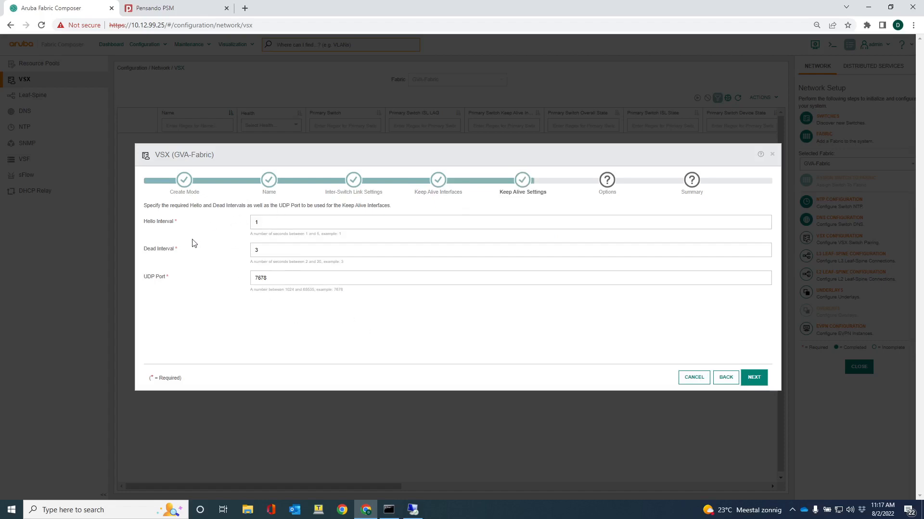
left_click(754, 378)
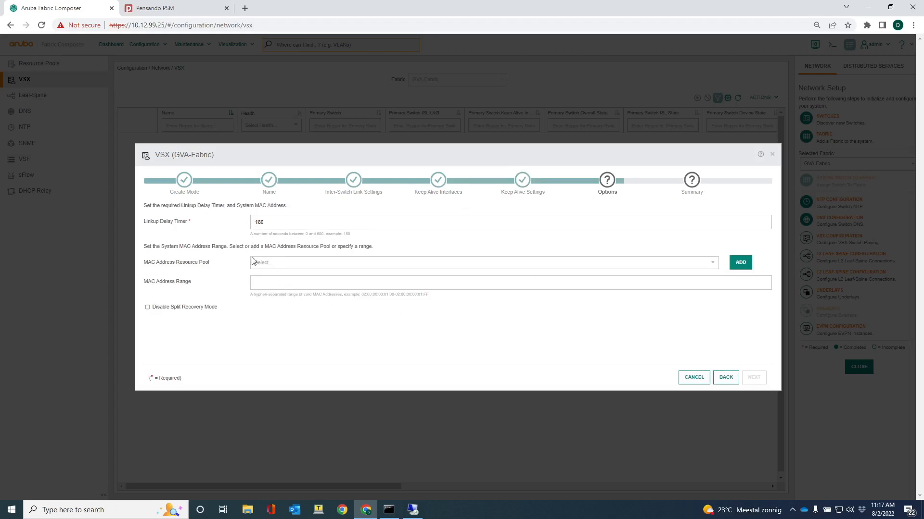
left_click(739, 264)
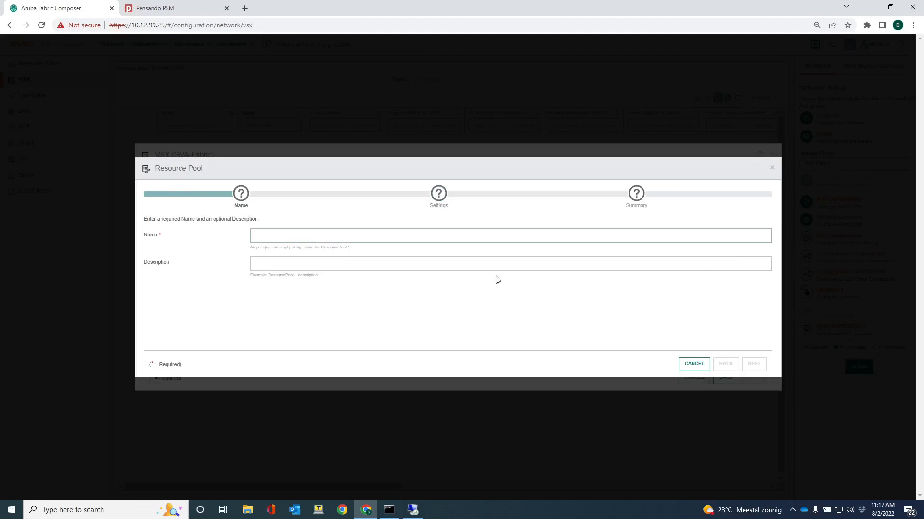
type("GVA")
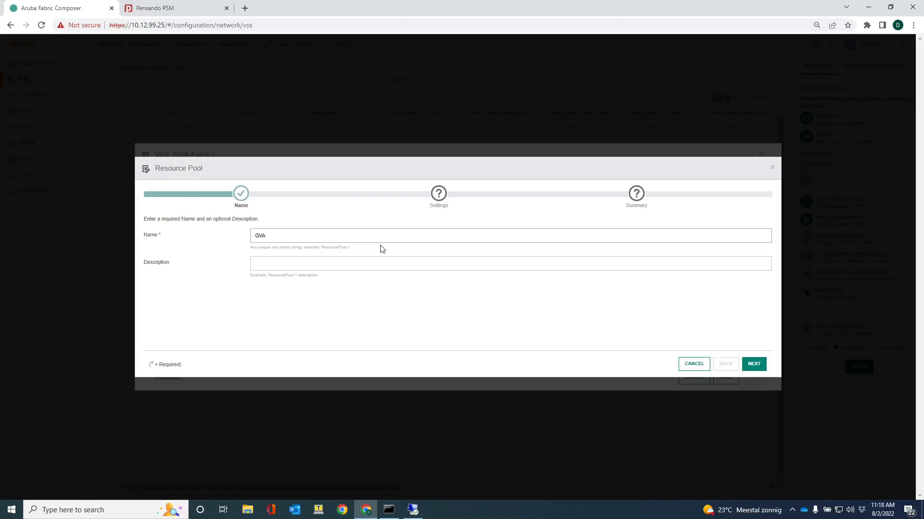
type("MAC address pool")
left_click(754, 364)
Set the MAC pool range to 00:00:00:00:00:01-00:00:00:00:00:ff, apply the pool and proceed to the VSX summary
left_click(309, 253)
type("00")
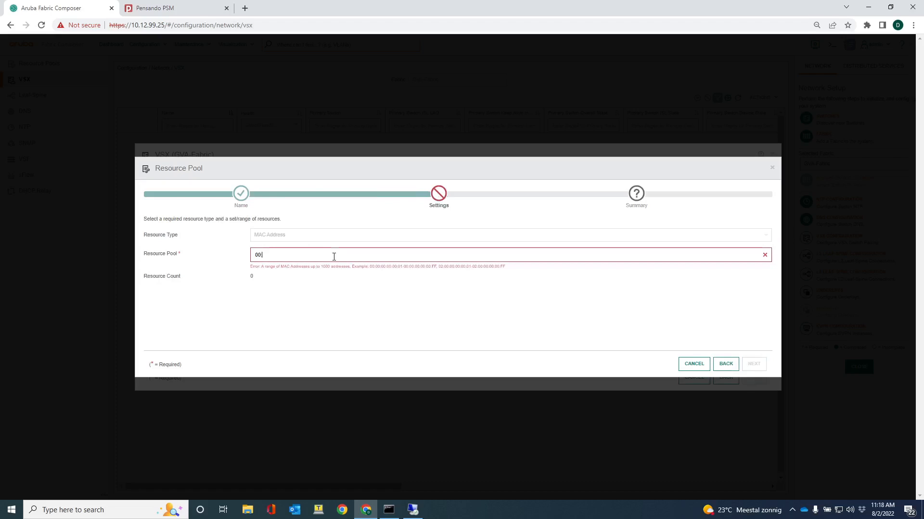
type(":00:00:00:00:01-")
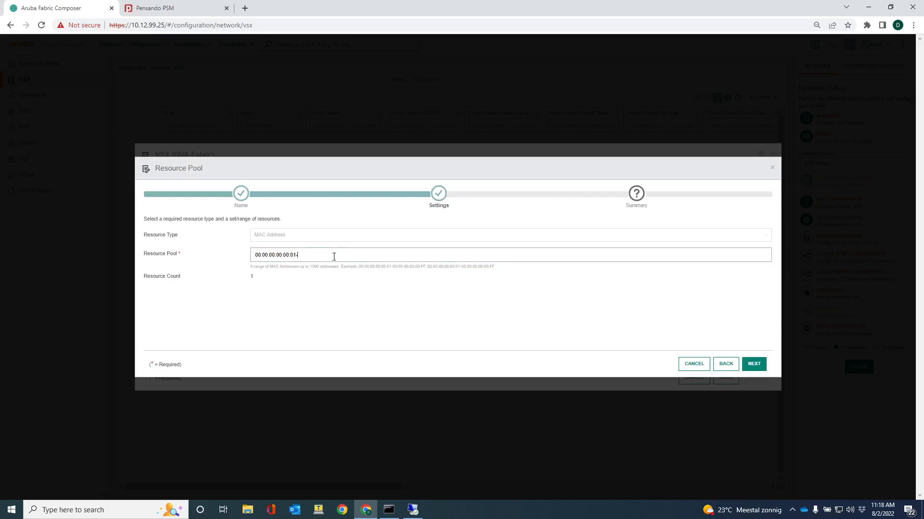
type("00:00:00:00:00:")
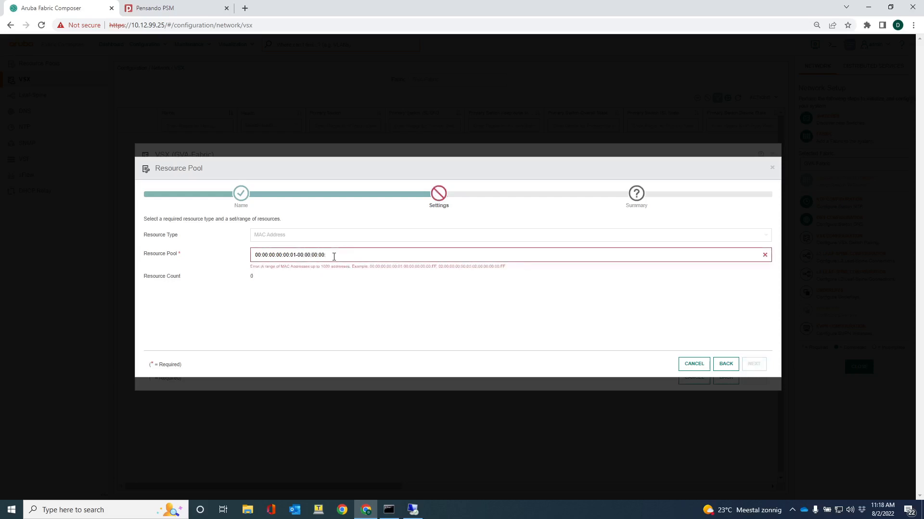
type("ff")
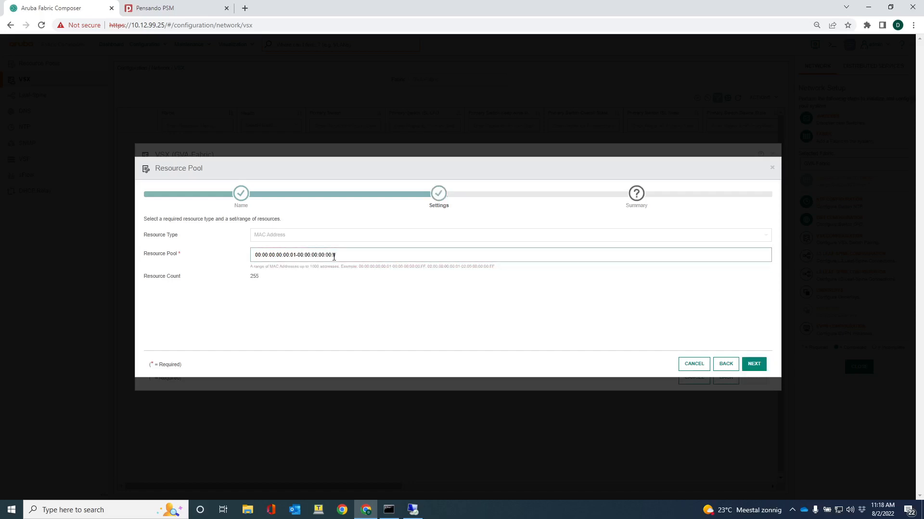
left_click(761, 369)
left_click(752, 364)
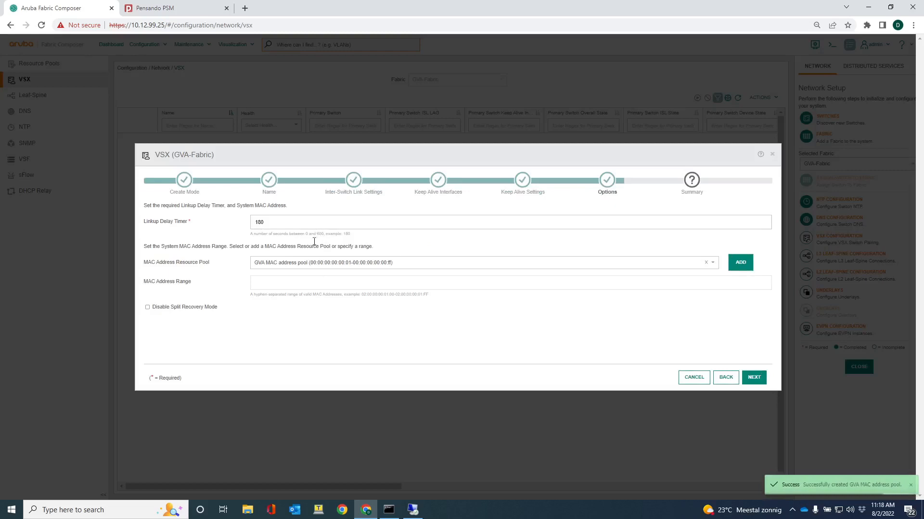
left_click(754, 378)
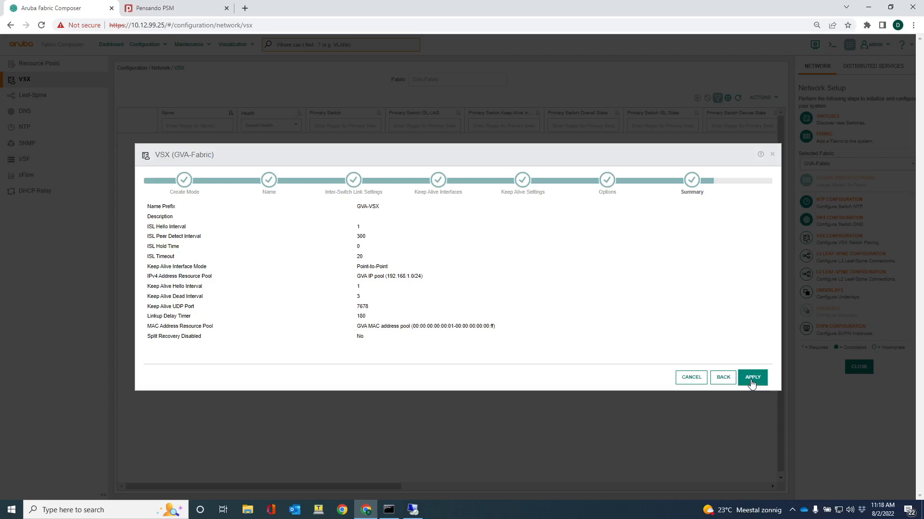
Switch to Tera Term, open an SSH connection to 10.7.12.22 and log in as admin with the account password
left_click(318, 510)
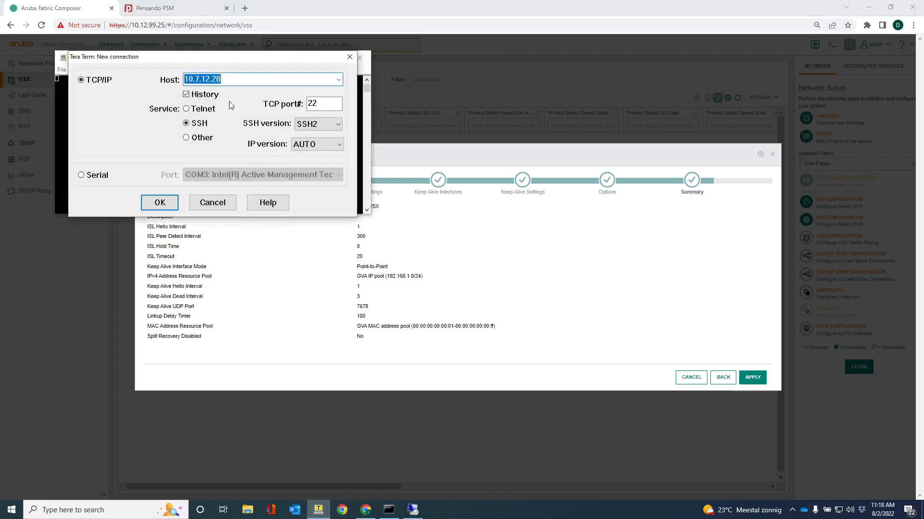
left_click(229, 79)
key("BackSpace")
type("2")
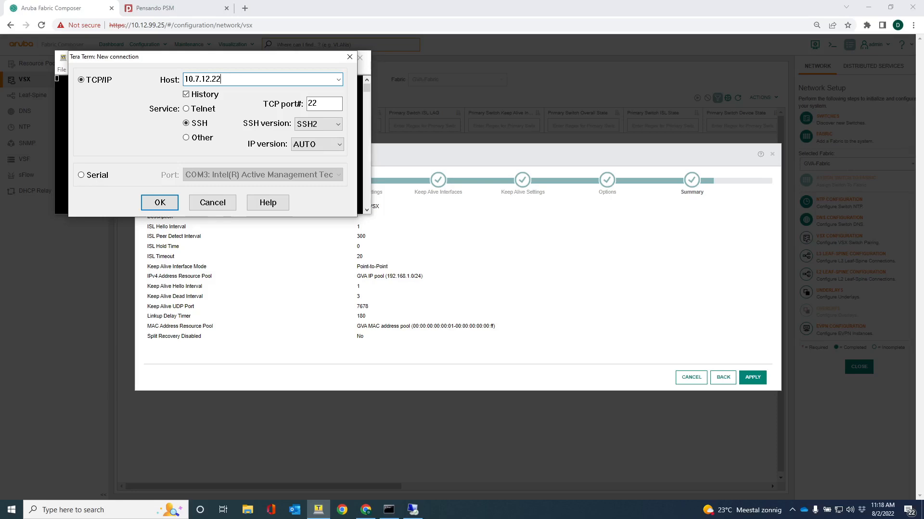
left_click(160, 203)
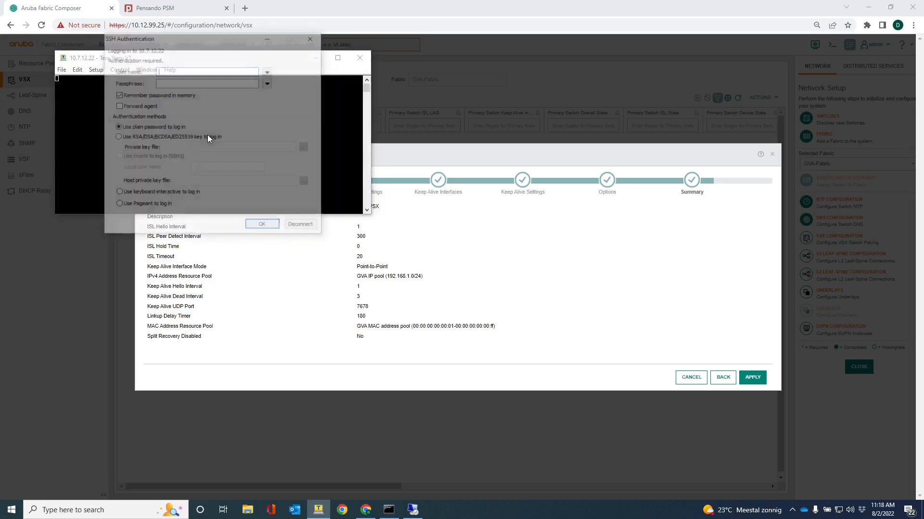
type("admi")
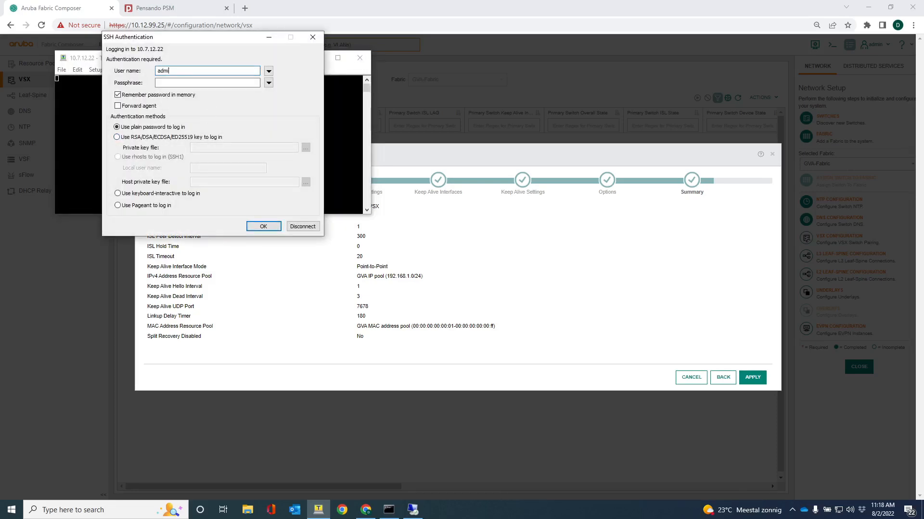
type("*********")
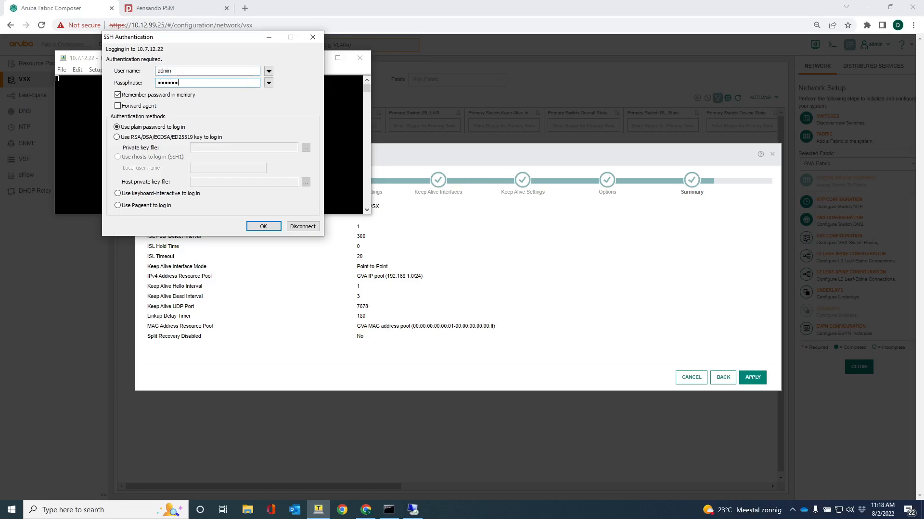
key("Return")
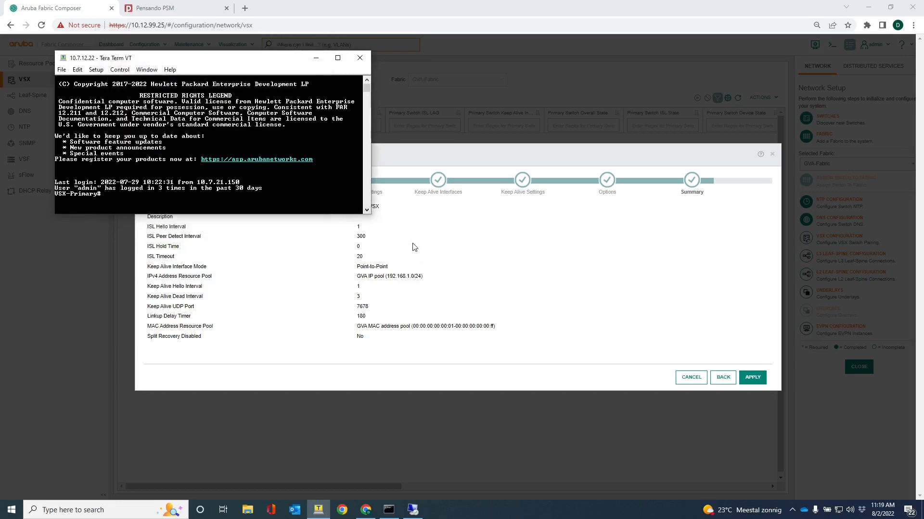
Run show vsx status on the VSX-Primary switch to check its VSX state
type("show vsx status")
key("Return")
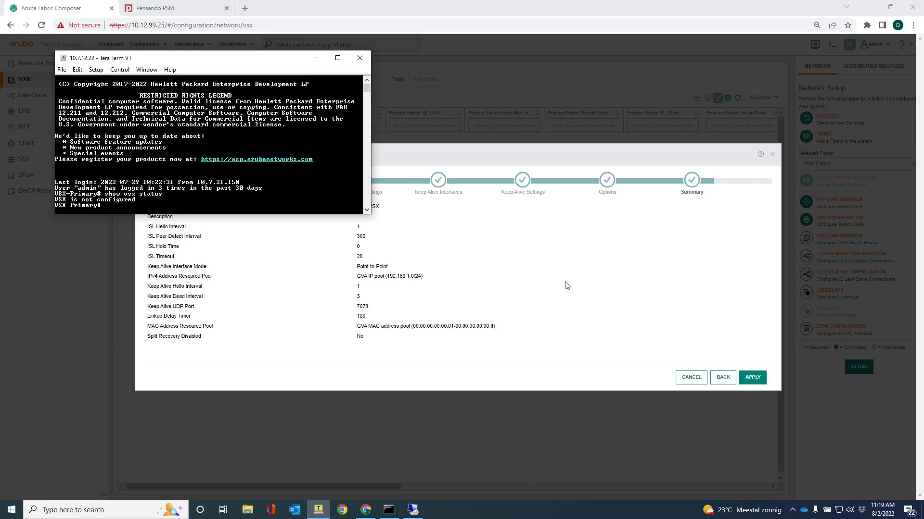
Apply the VSX configuration in Aruba Fabric Composer, and run show vsx status again in the VSX-Primary terminal session
left_click(749, 380)
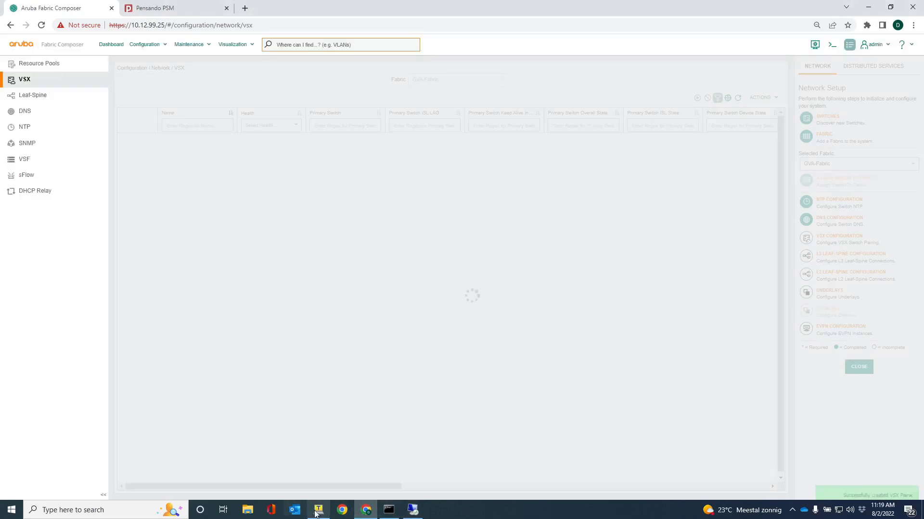
left_click(318, 510)
left_click_drag(220, 60, 436, 201)
key("Return")
key("Return")
key("Return")
key("Return")
type("show vsx status")
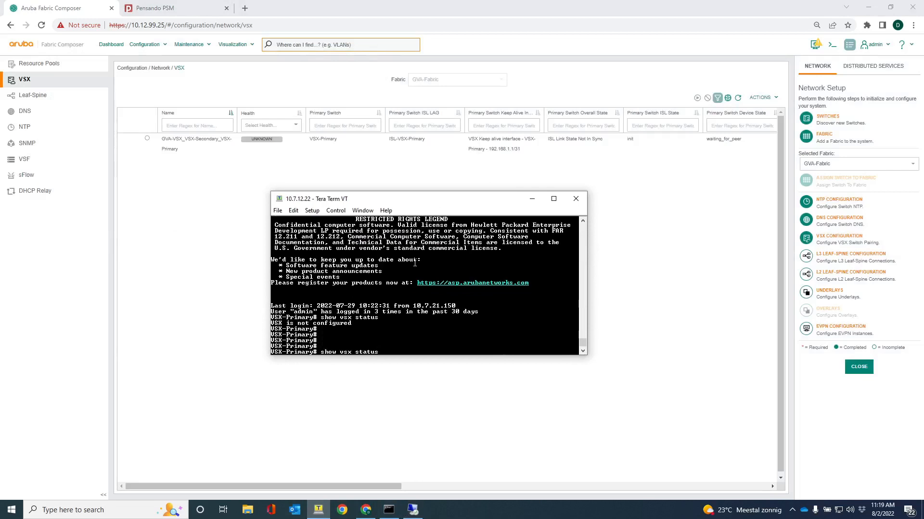
key("Return")
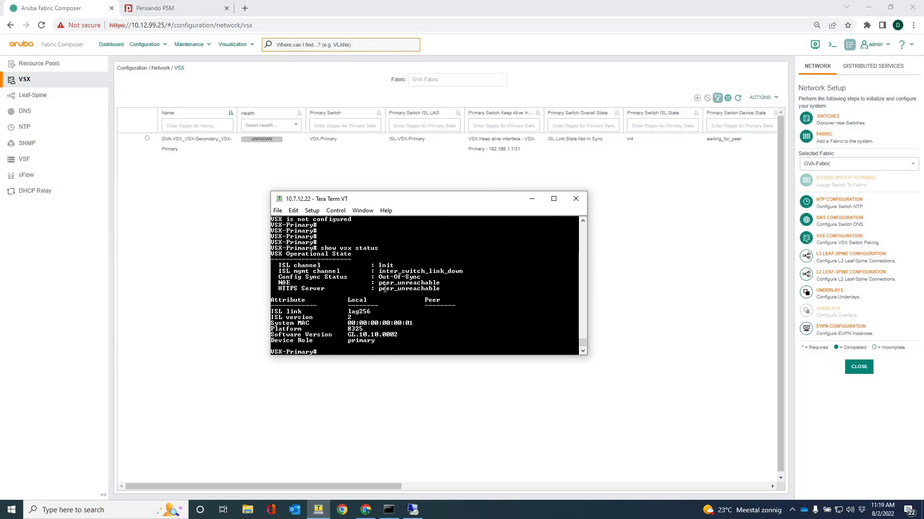
Repeat the VSX status query on VSX-Primary to recheck the inter-switch link and peer synchronisation
key("Return")
key("Return")
key("Return")
key("Return")
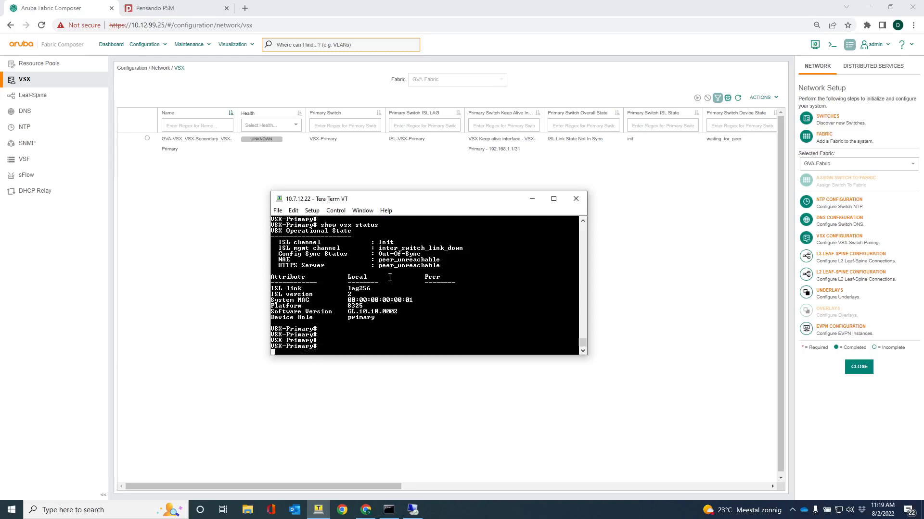
key("Up")
key("Return")
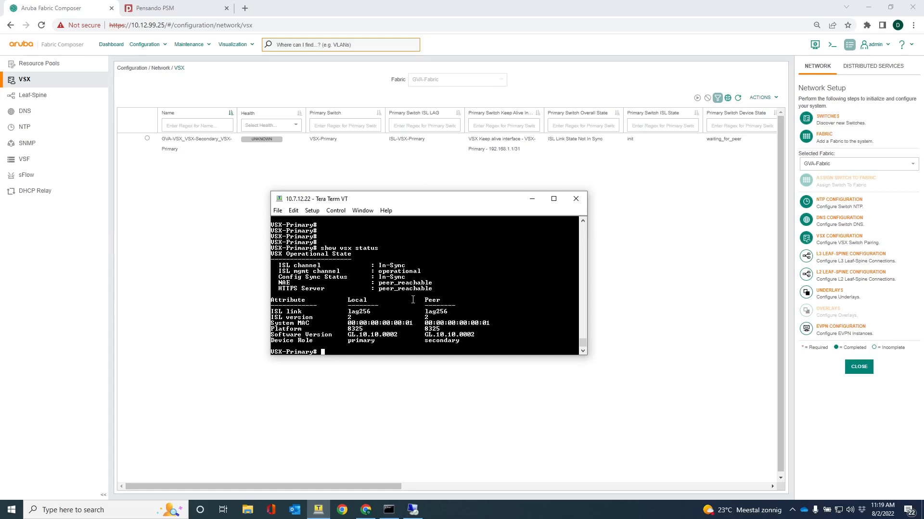
Run show run vsx on VSX-Primary and examine the generated VSX, keepalive and LAG configuration
type("show run vsx")
key("Return")
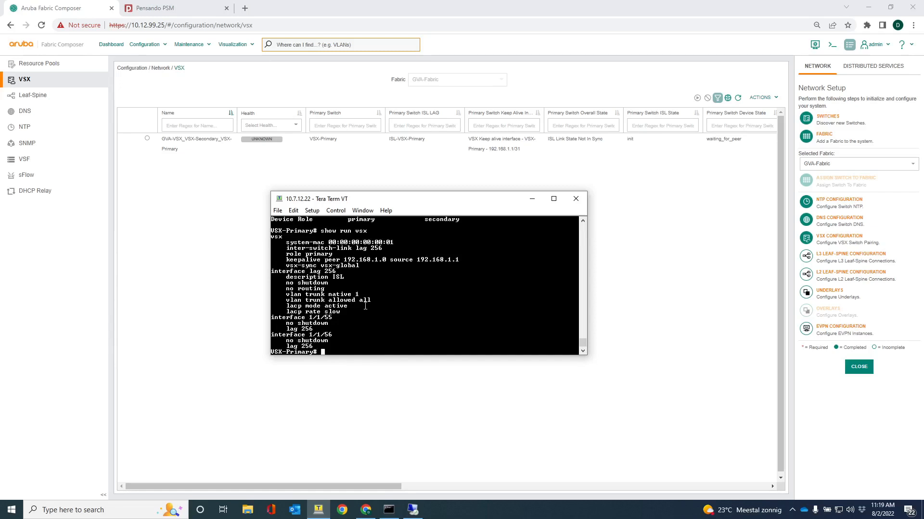
left_click_drag(318, 348, 273, 237)
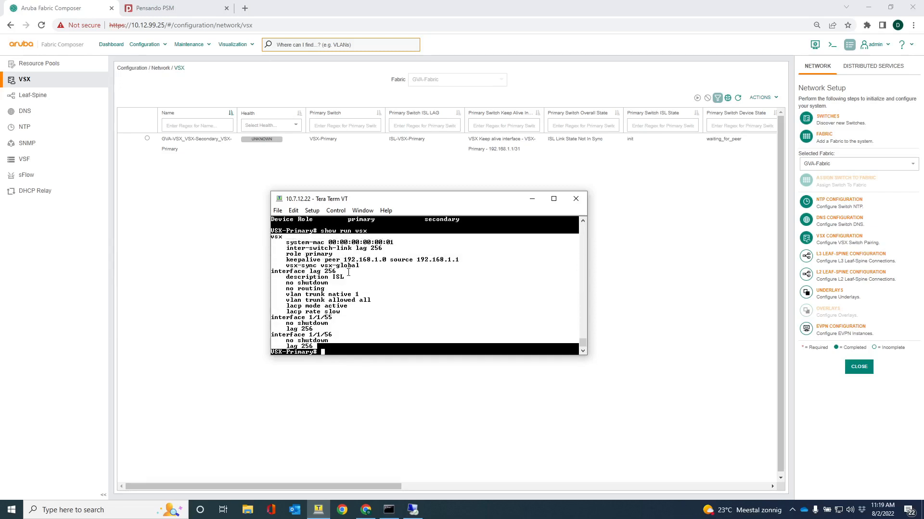
left_click(360, 316)
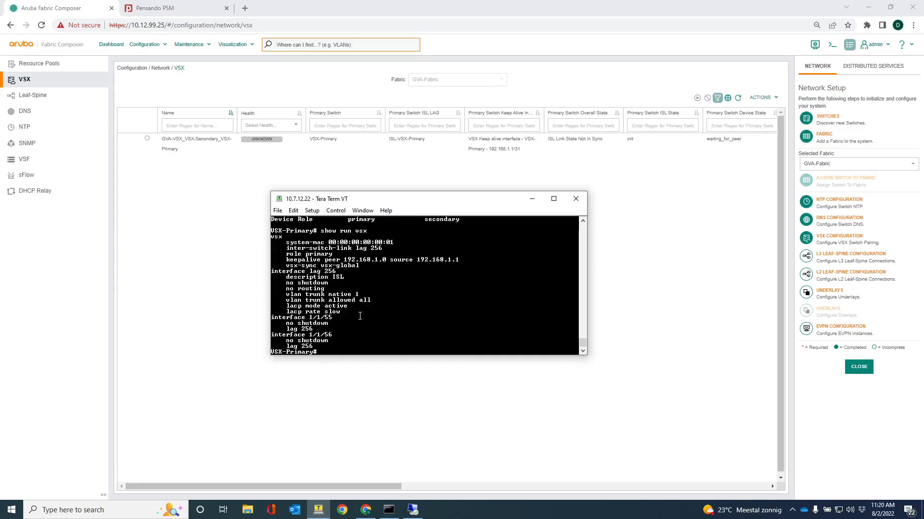
left_click_drag(382, 200, 398, 224)
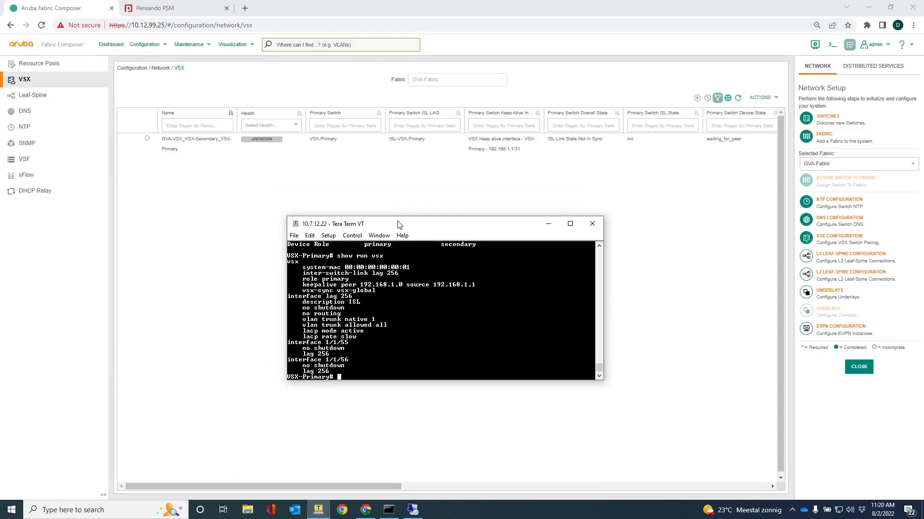
Open the Networks visualization in Aruba Fabric Composer, show the VSX links and switch to the custom layout
left_click(231, 44)
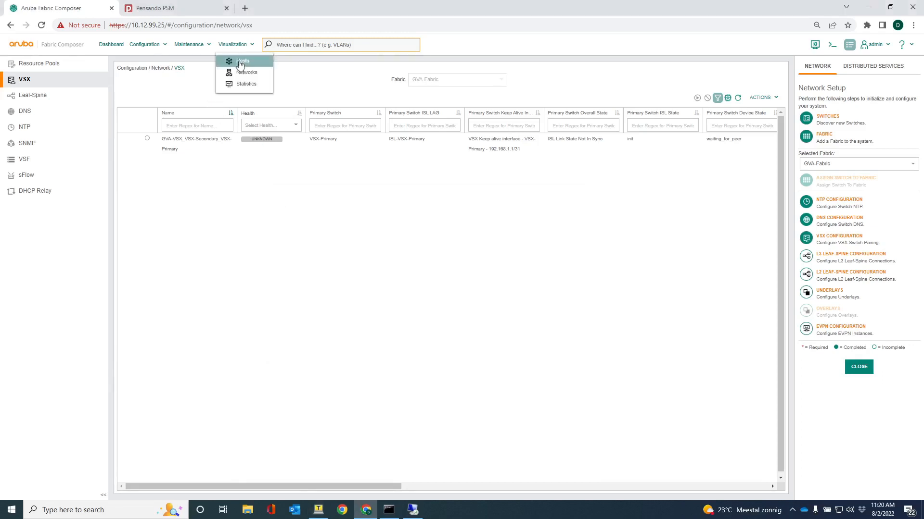
left_click(236, 70)
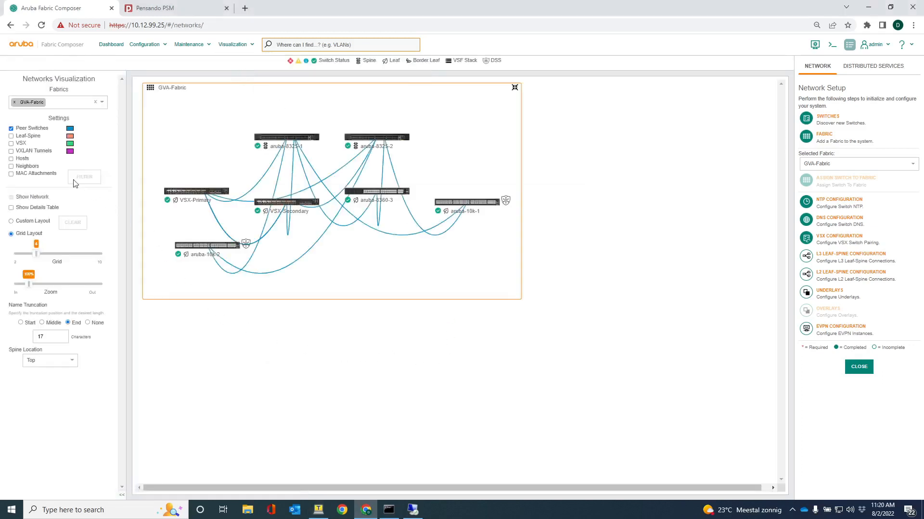
left_click(11, 143)
left_click(11, 222)
Spread out the switches in the GVA-Fabric map with VSX-Secondary beside VSX-Primary, and hide the peer switch links
left_click_drag(269, 203, 229, 176)
left_click_drag(393, 139, 456, 117)
left_click_drag(285, 170, 363, 140)
left_click_drag(252, 265, 277, 228)
left_click_drag(196, 278, 195, 227)
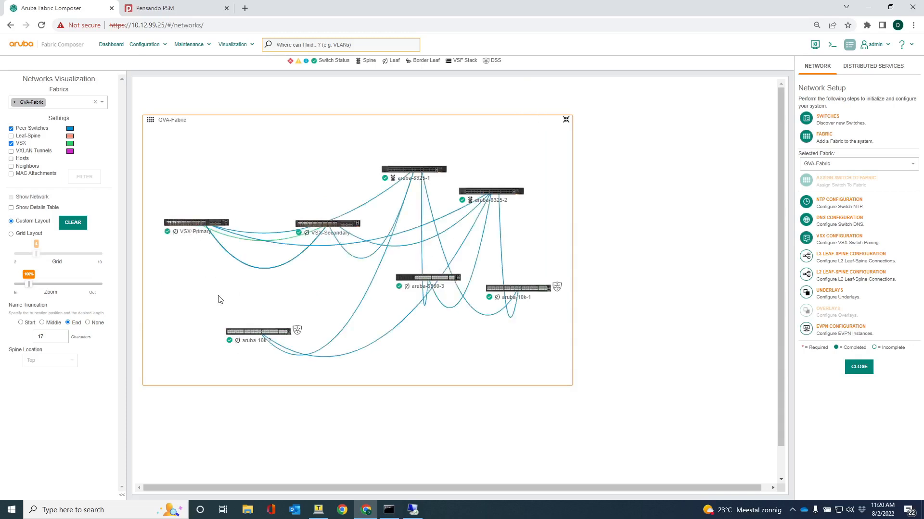
left_click(11, 129)
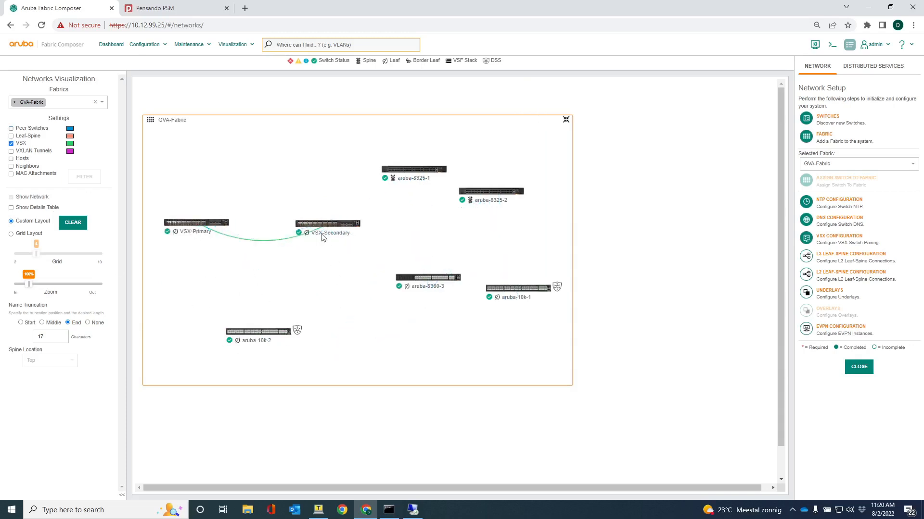
left_click_drag(306, 223, 293, 229)
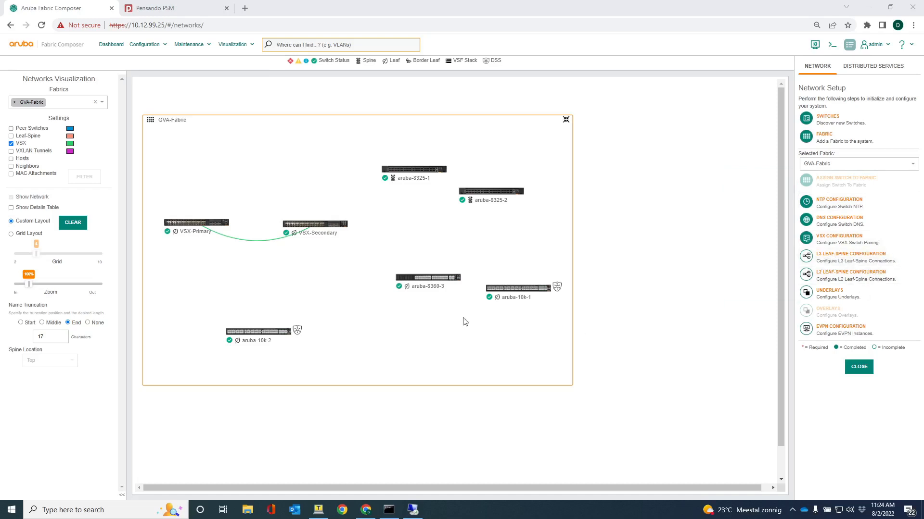
Start an automatically generated L3 leaf-spine configuration for GVA-Fabric with the name prefix "GVA Leaf Spine"
left_click(136, 48)
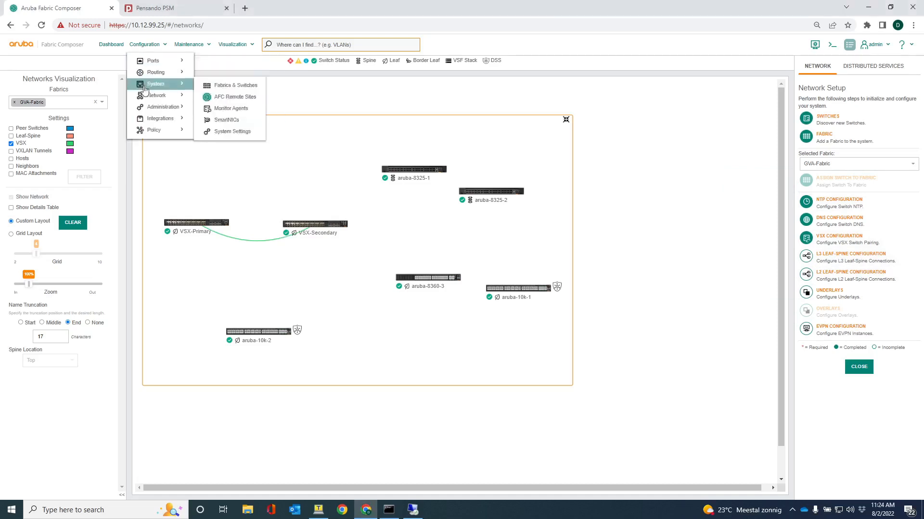
mouse_move(145, 97)
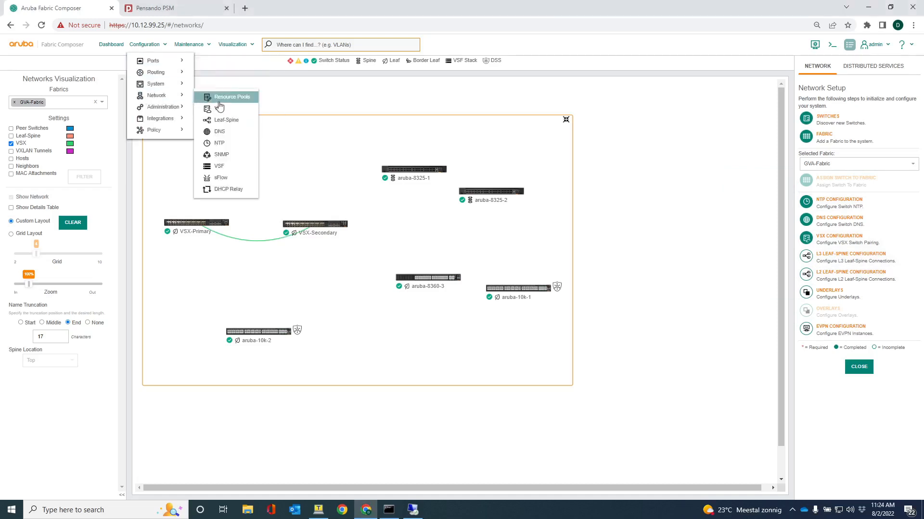
left_click(230, 121)
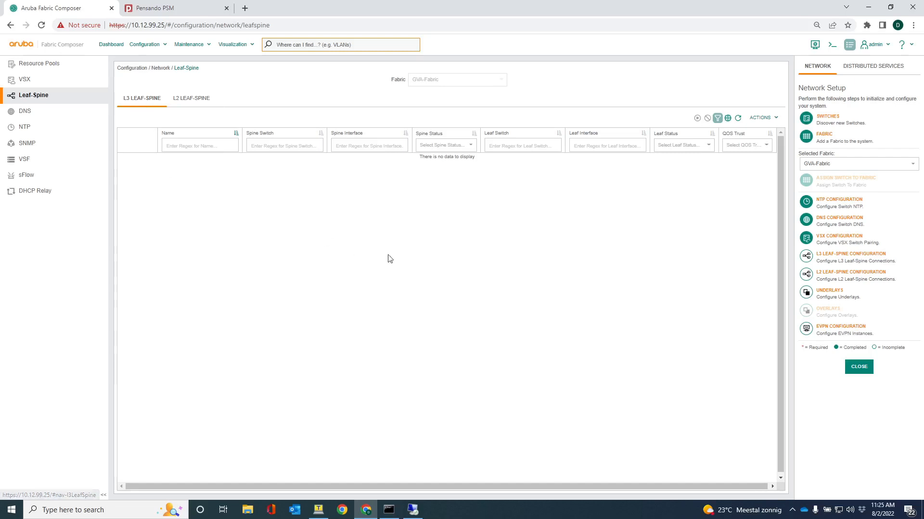
left_click(757, 118)
left_click(746, 132)
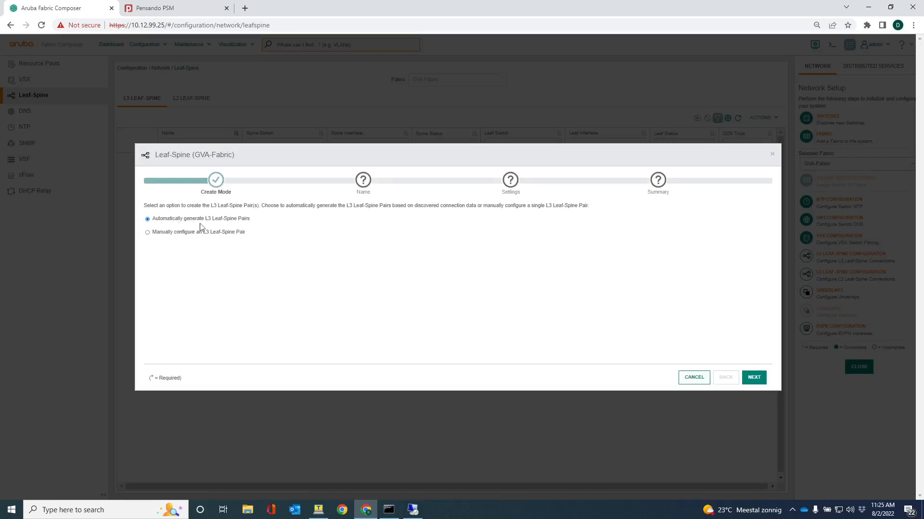
left_click(753, 378)
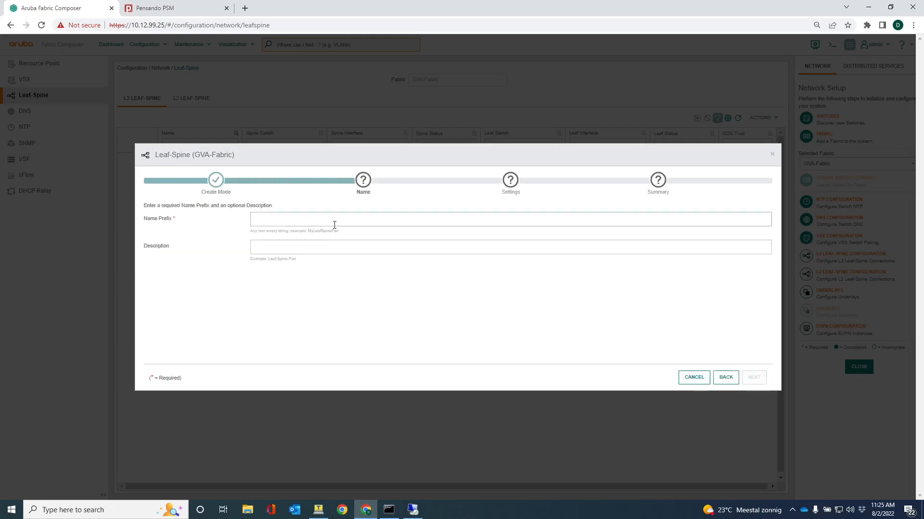
type("GVA Leaf Spine")
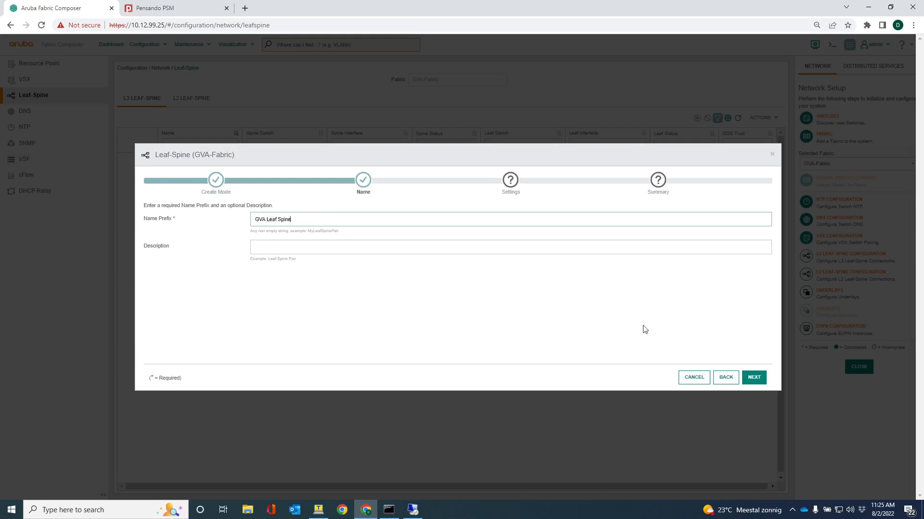
left_click(754, 378)
Assign GVA IP pool as the IPv4 address resource pool and apply the L3 leaf-spine configuration
left_click(277, 222)
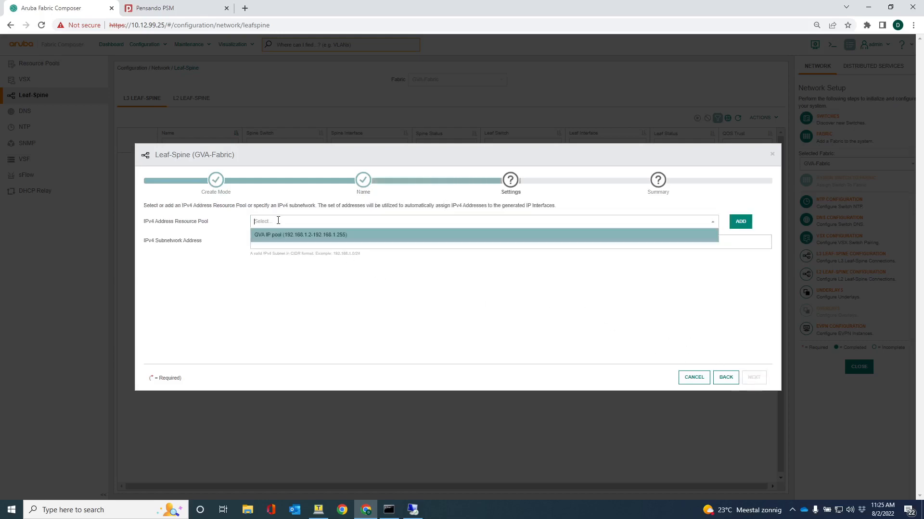
left_click(277, 238)
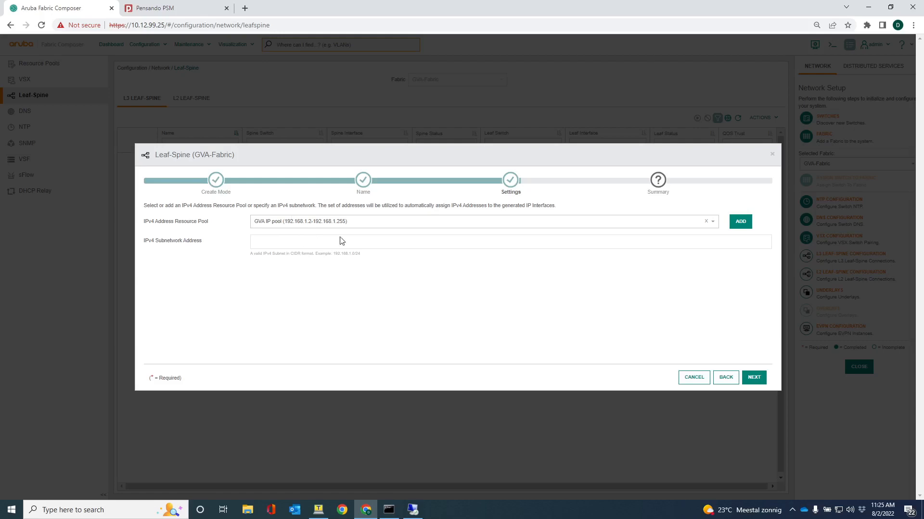
left_click(754, 378)
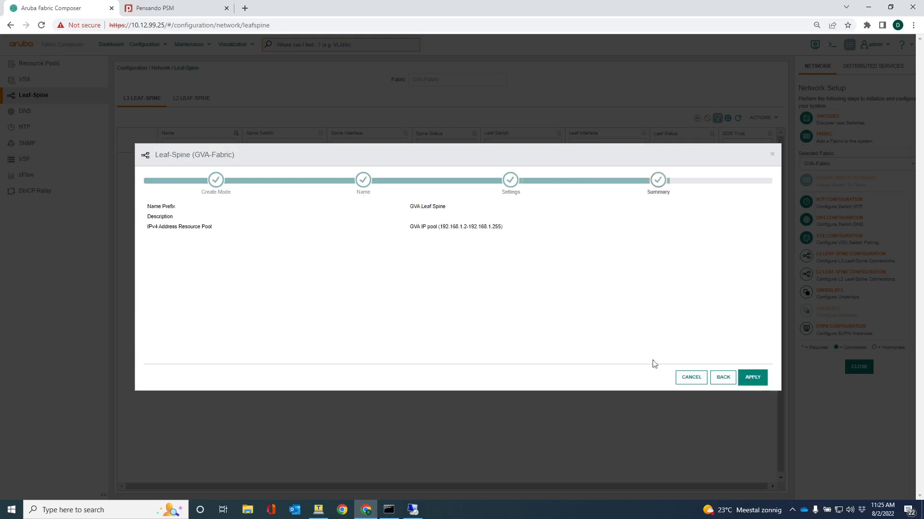
left_click(754, 384)
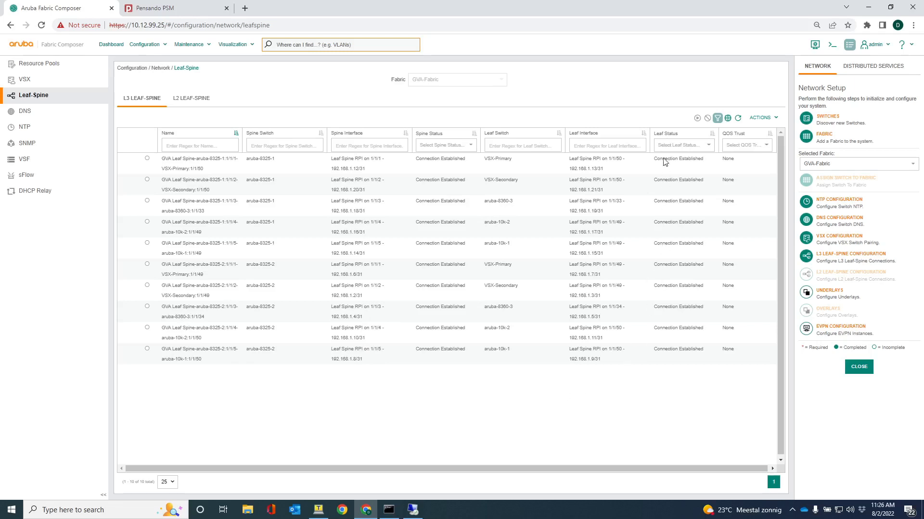
Show the leaf-spine links in the Networks visualization and place the spines aruba-8325-1 and aruba-8325-2 side by side above the leaves
left_click(231, 46)
left_click(242, 77)
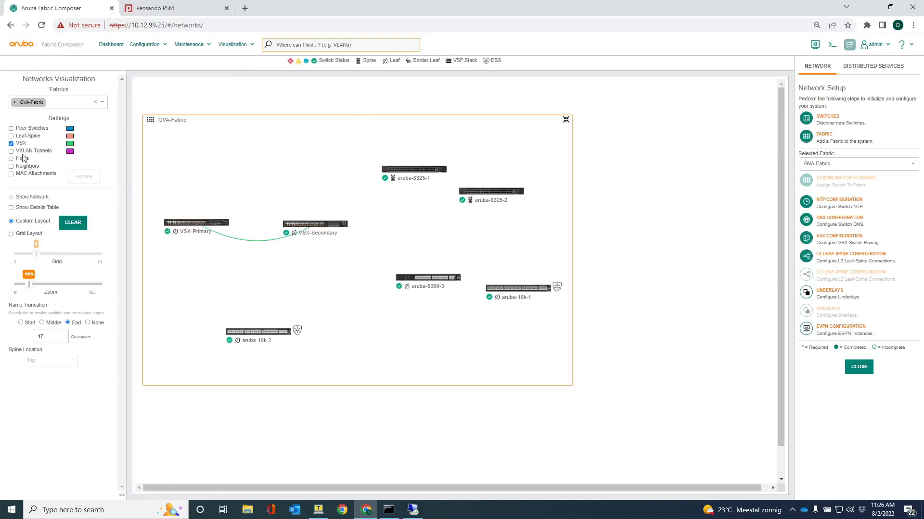
left_click(11, 136)
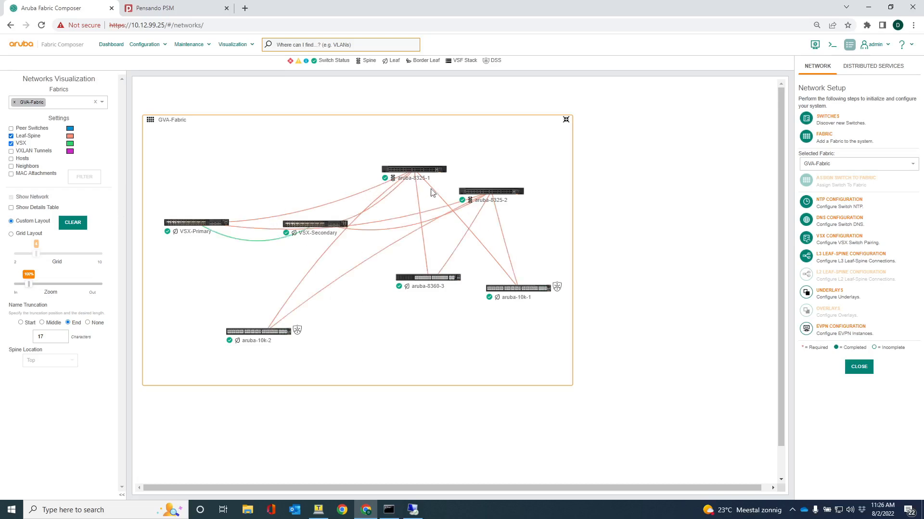
left_click_drag(412, 173, 364, 132)
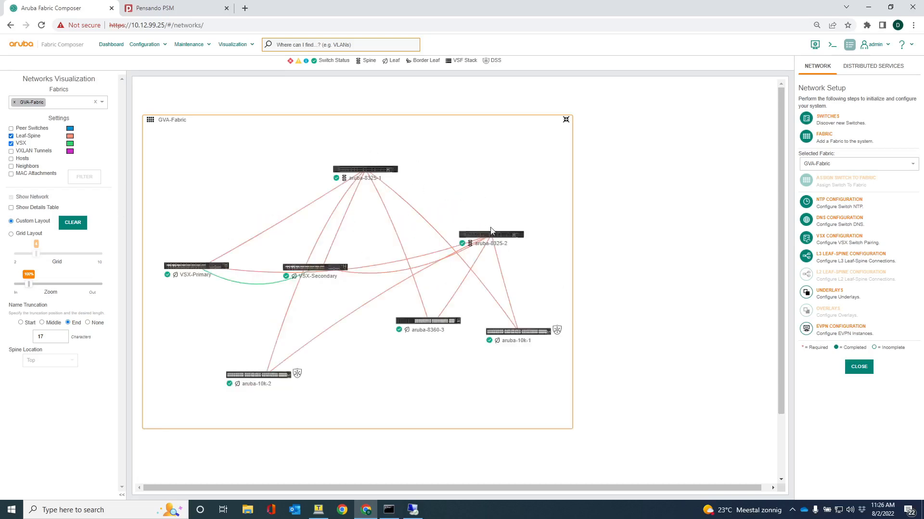
left_click_drag(491, 230, 436, 173)
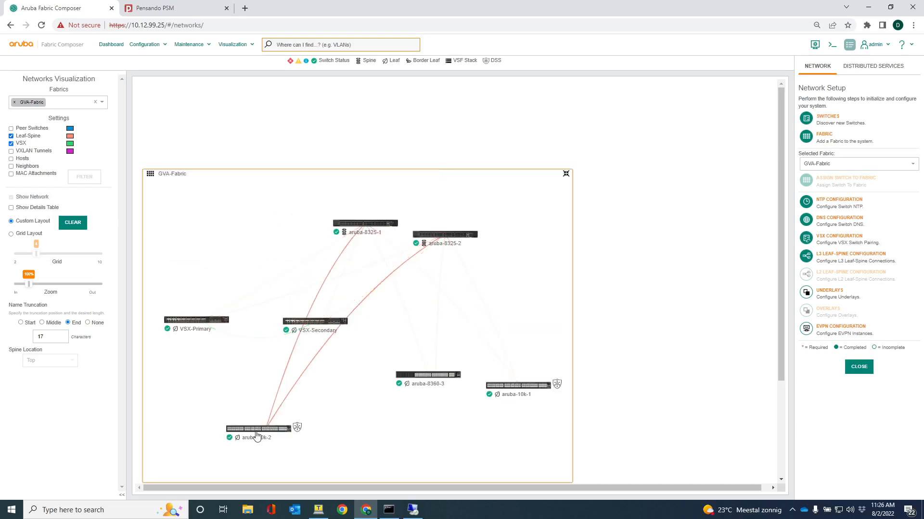
Line up VSX-Secondary, aruba-8360-3, aruba-10k-1 and aruba-10k-2 in a row beside VSX-Primary, with the two spines level and spaced apart above
left_click_drag(299, 323, 254, 323)
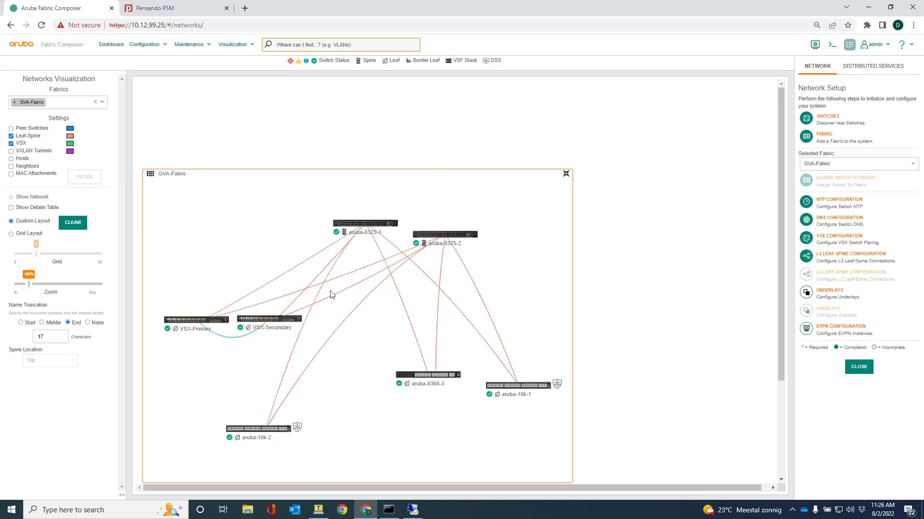
left_click_drag(422, 372, 338, 317)
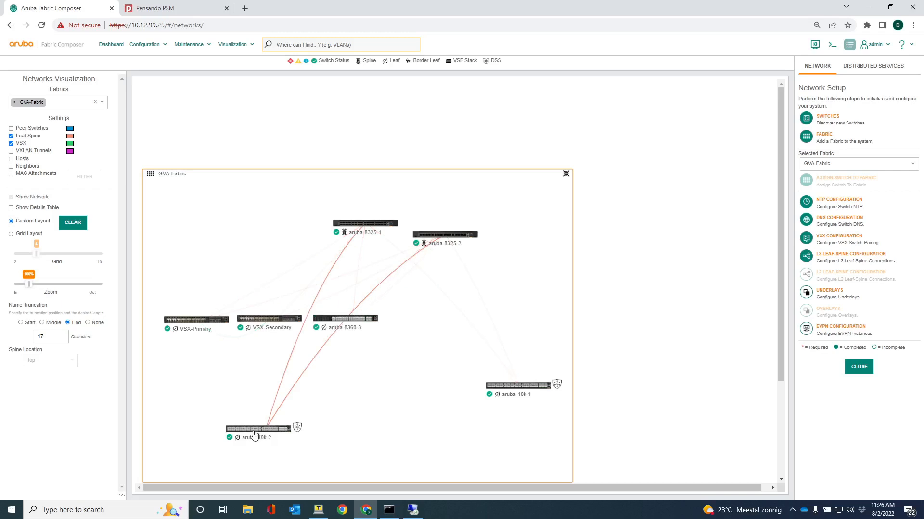
left_click_drag(515, 392, 417, 324)
left_click_drag(291, 427, 524, 322)
left_click_drag(388, 228, 339, 238)
left_click_drag(437, 241, 423, 239)
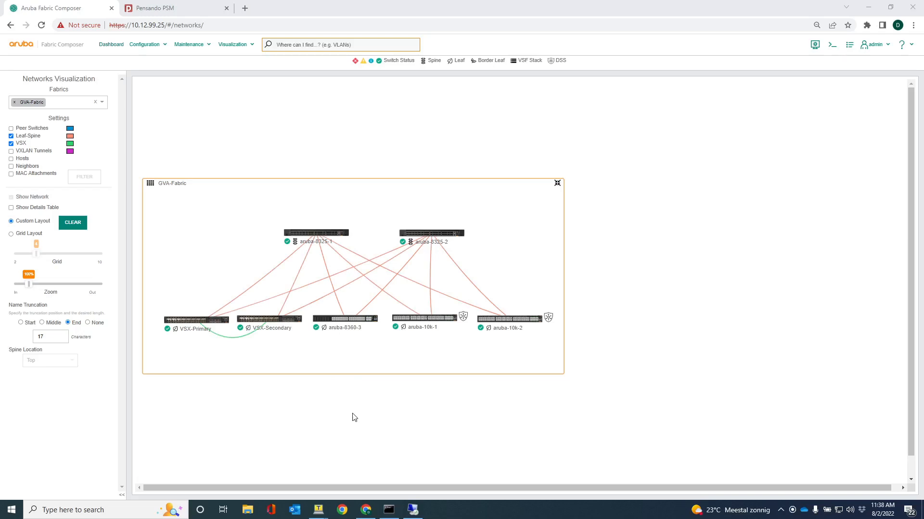
Start a single link aggregation group for GVA-Fabric named "GVA to 8320" with LAG number 10
left_click(143, 46)
mouse_move(149, 62)
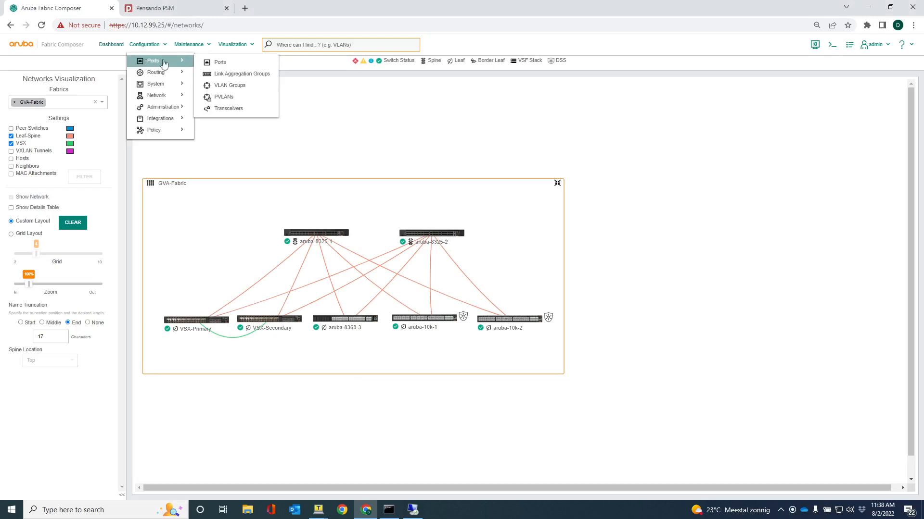
left_click(225, 75)
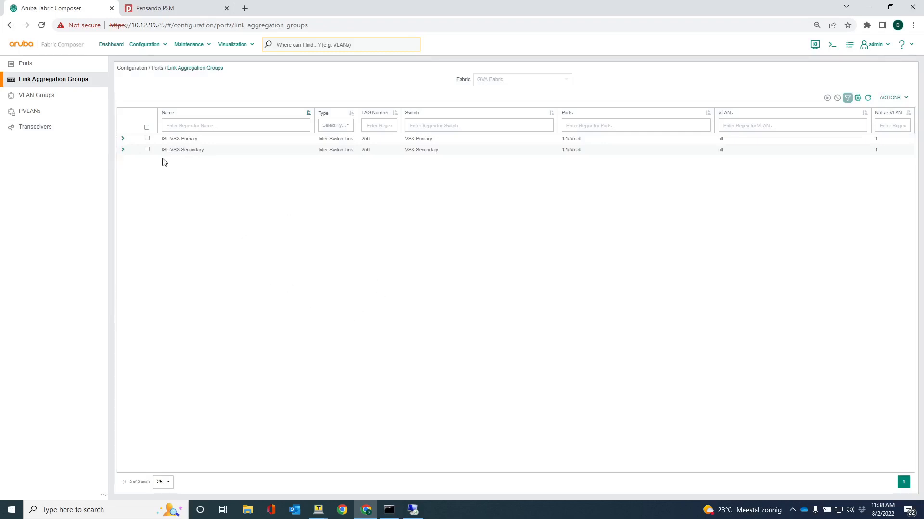
left_click(887, 99)
left_click(890, 114)
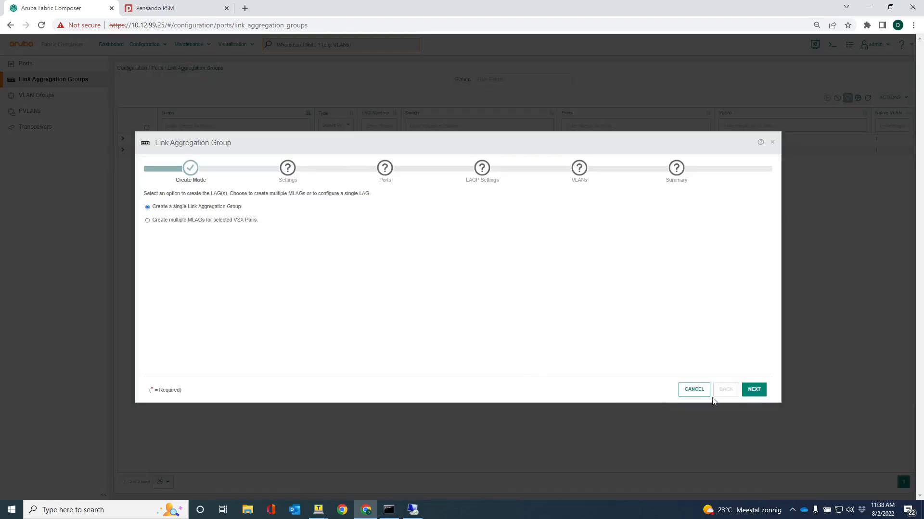
left_click(754, 391)
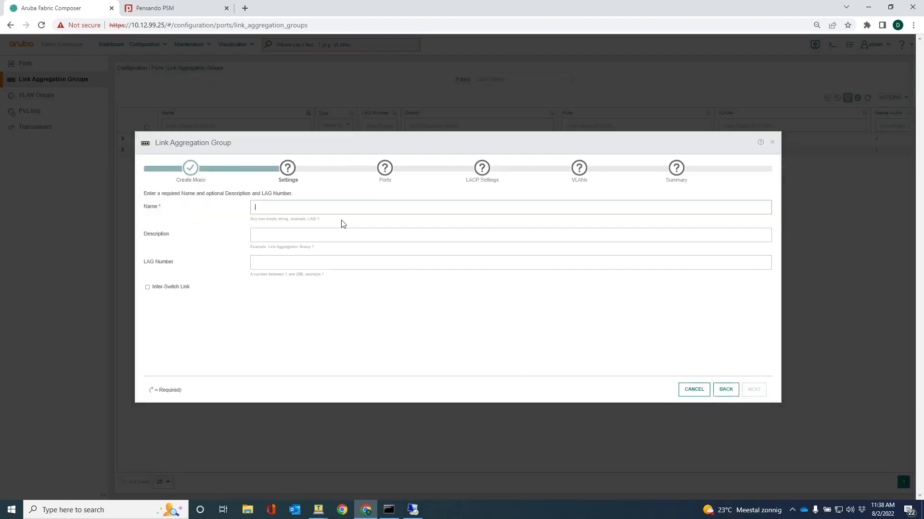
type("GVA to 8320")
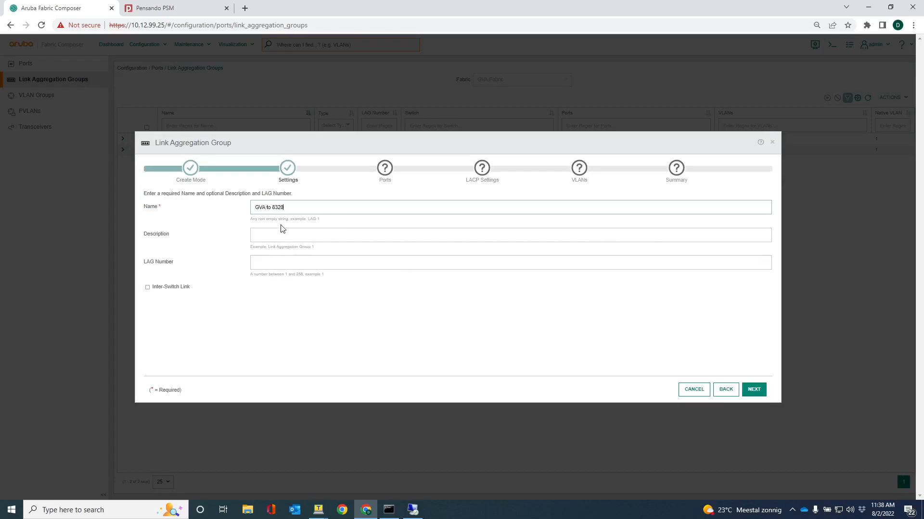
left_click(256, 264)
left_click(758, 396)
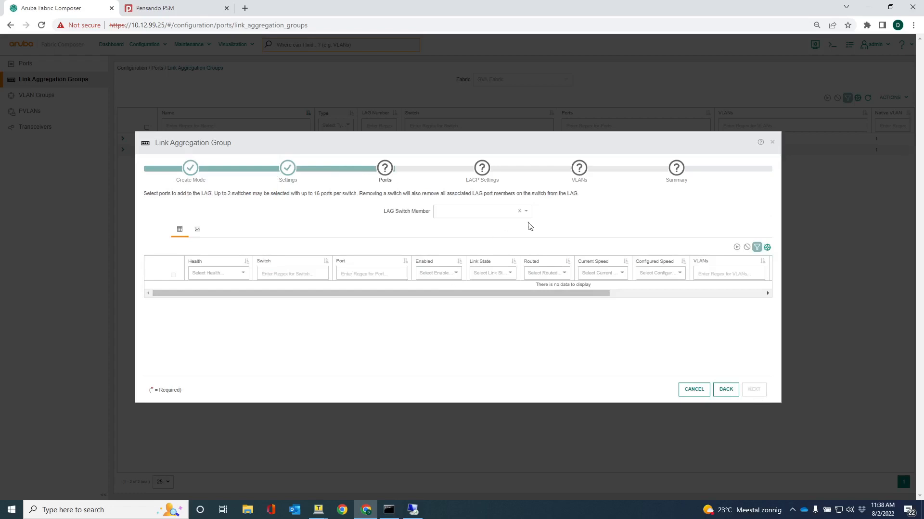
Add ports 1/1/35 and 1/1/36 of switch aruba-8360-3 as members of the link aggregation group
left_click(527, 214)
scroll(487, 283, "down", 1)
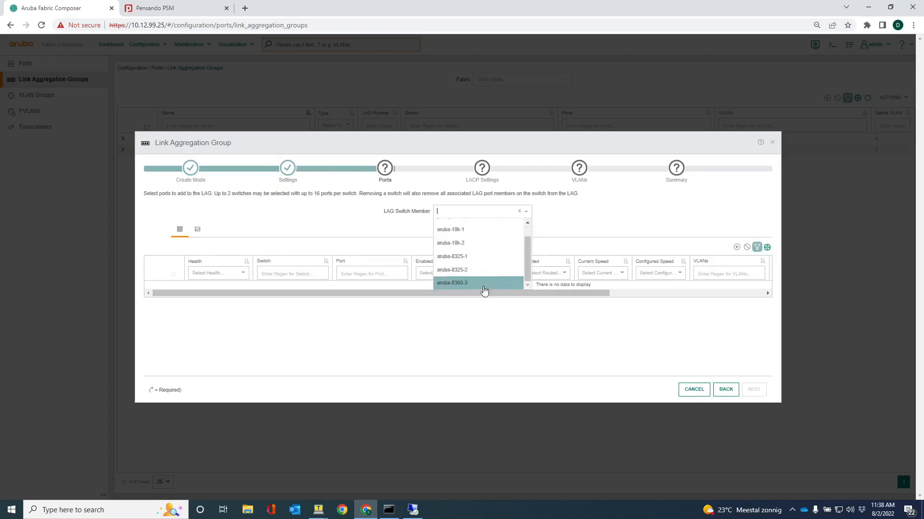
left_click(461, 284)
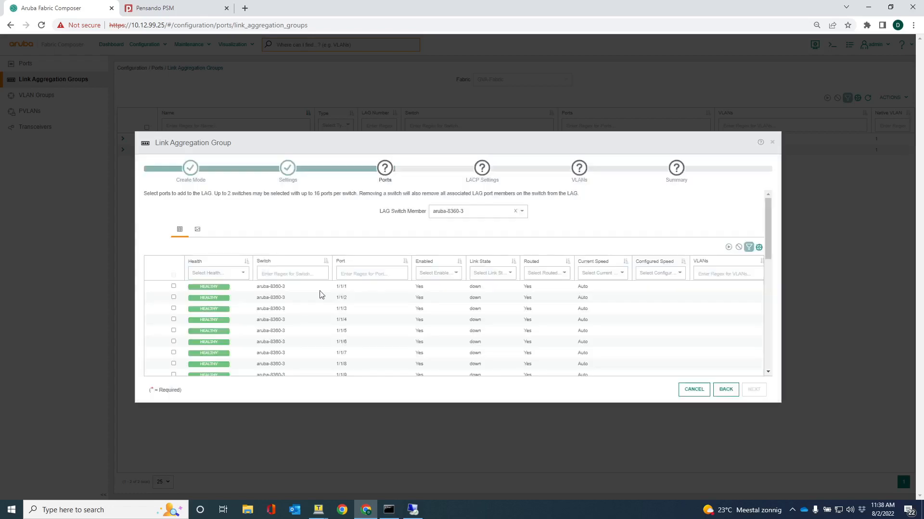
scroll(187, 342, "down", 6)
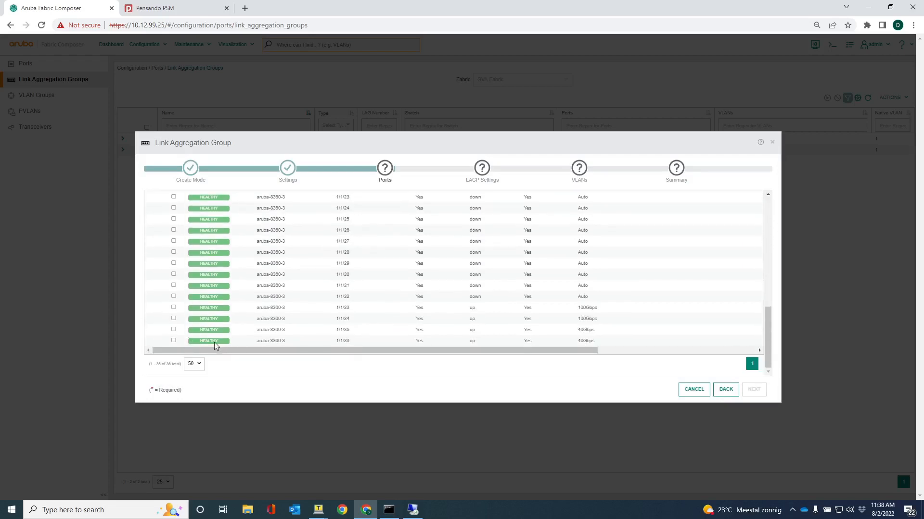
left_click(173, 330)
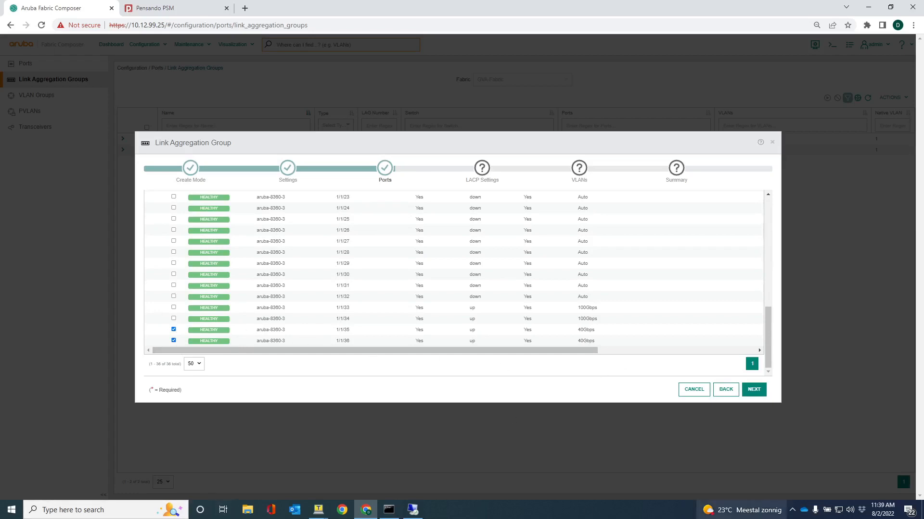
left_click(754, 389)
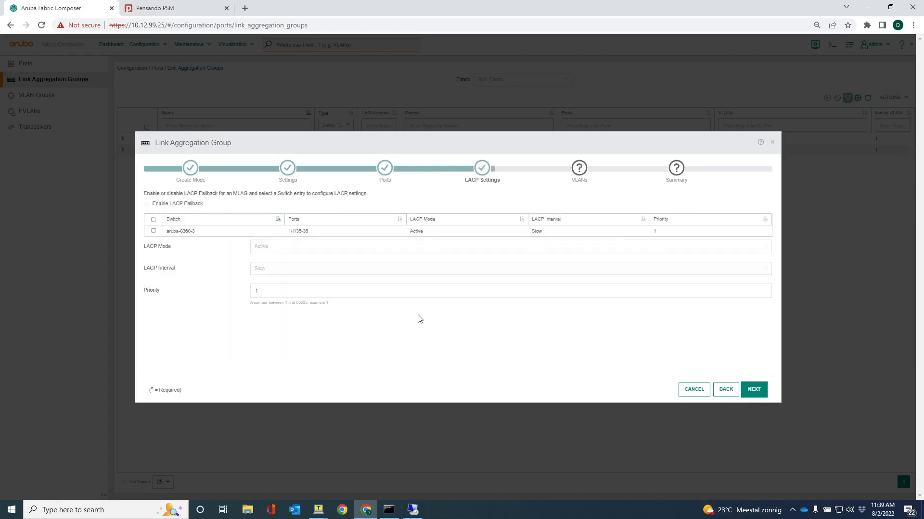
Keep the default LACP settings for aruba-8360-3, assign VLAN 1200 to the link aggregation group and apply it
left_click(153, 220)
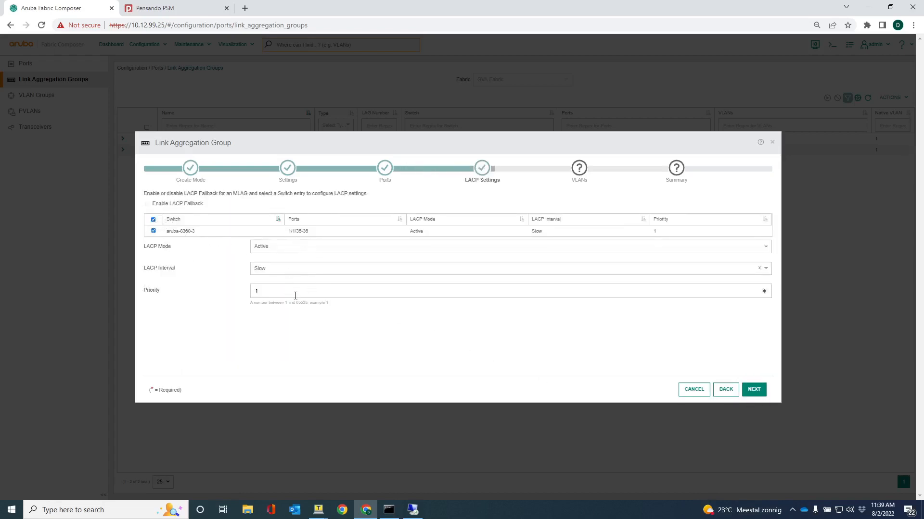
left_click(754, 389)
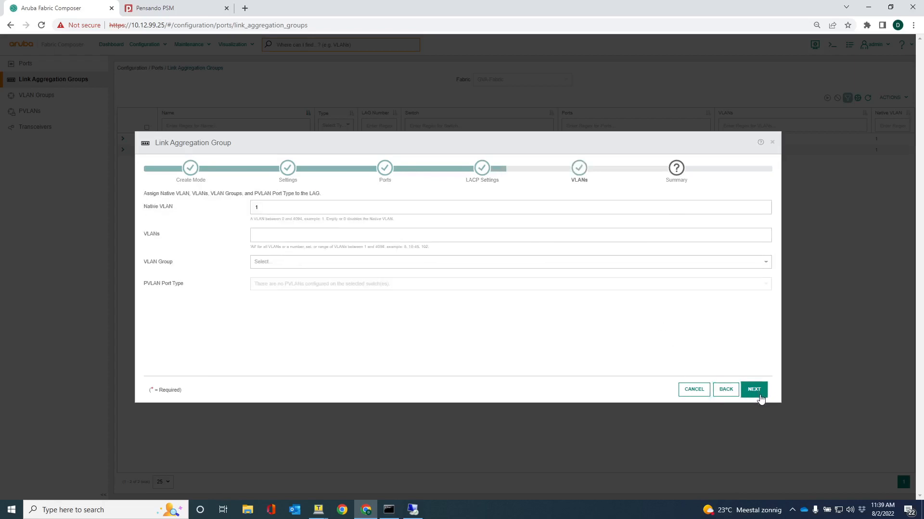
left_click(271, 238)
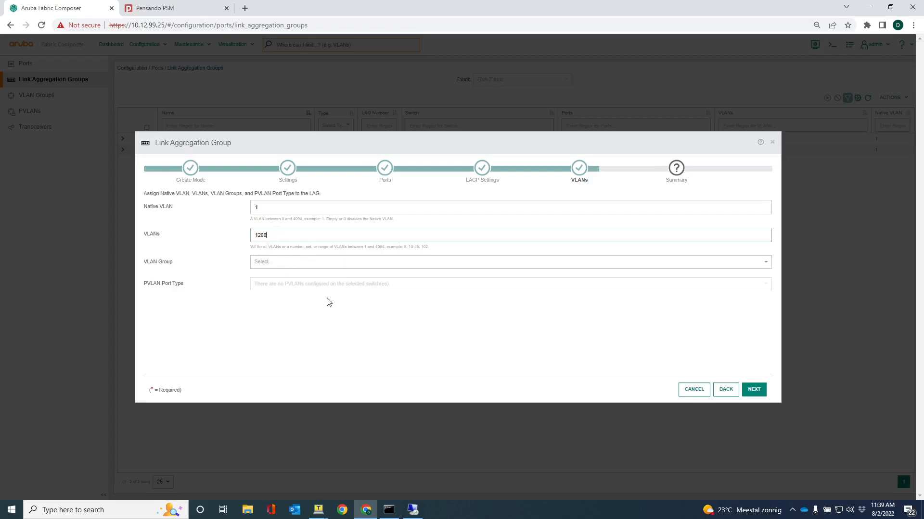
left_click(753, 390)
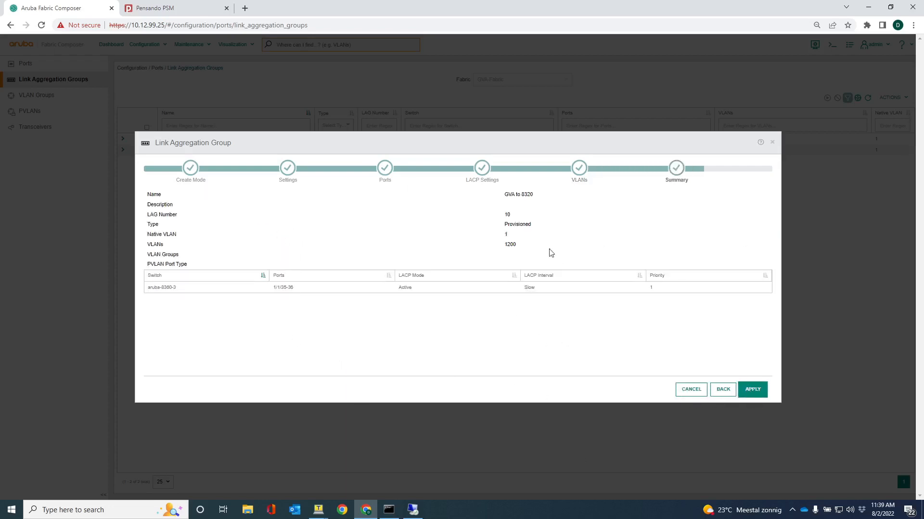
left_click(753, 392)
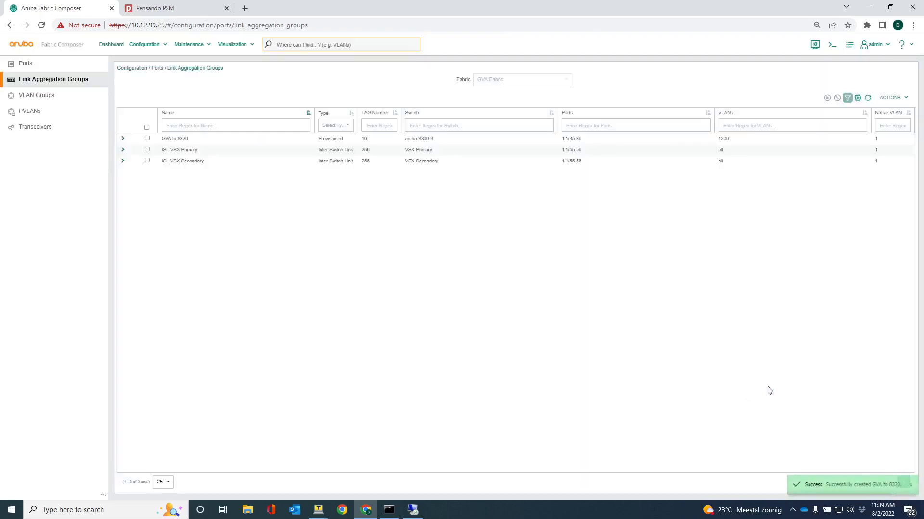
Examine the LACP member details of the "GVA to 8320" group and reload the link aggregation groups page to refresh its status
left_click(123, 139)
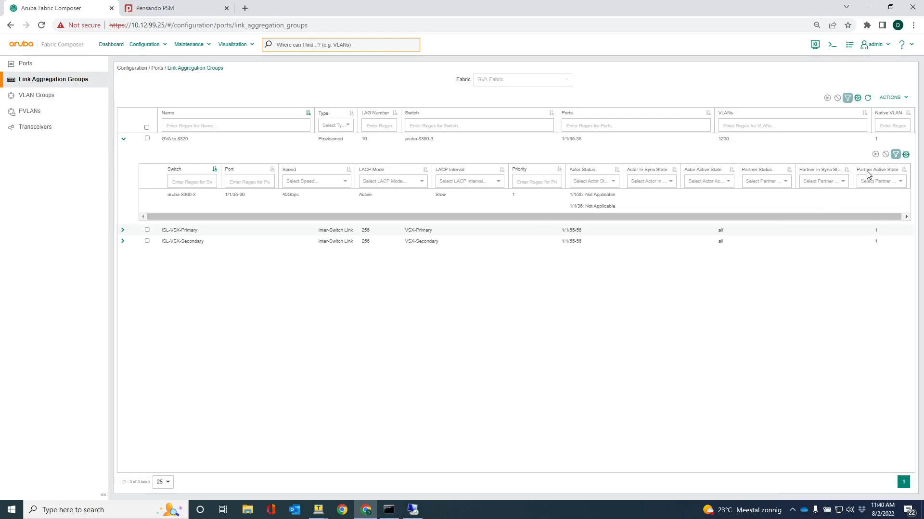
left_click(868, 97)
left_click(323, 27)
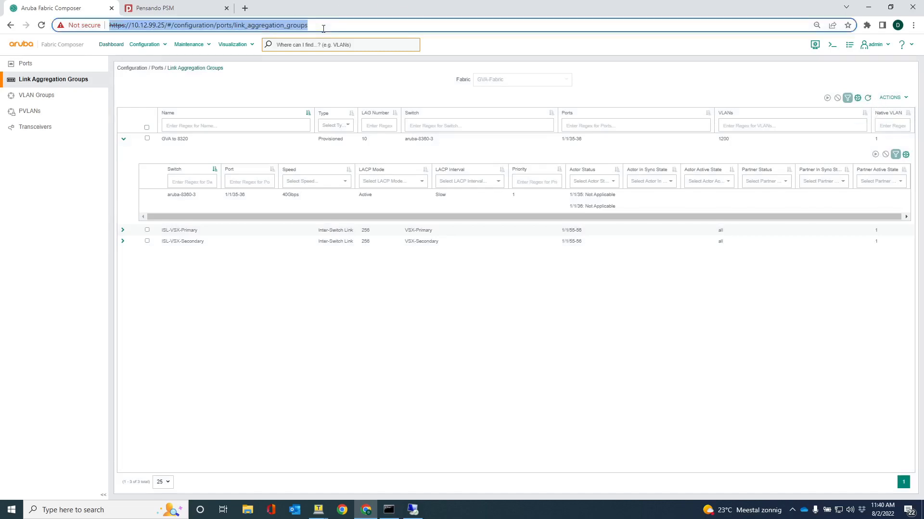
key("Return")
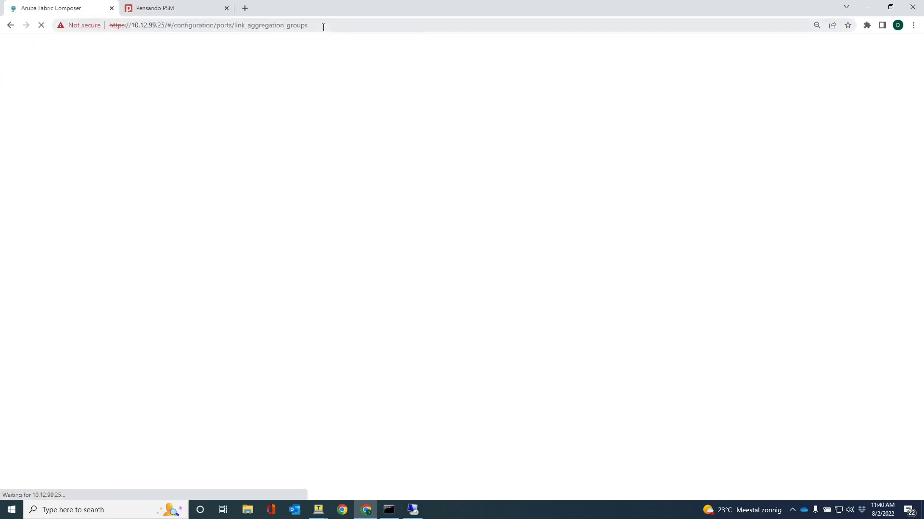